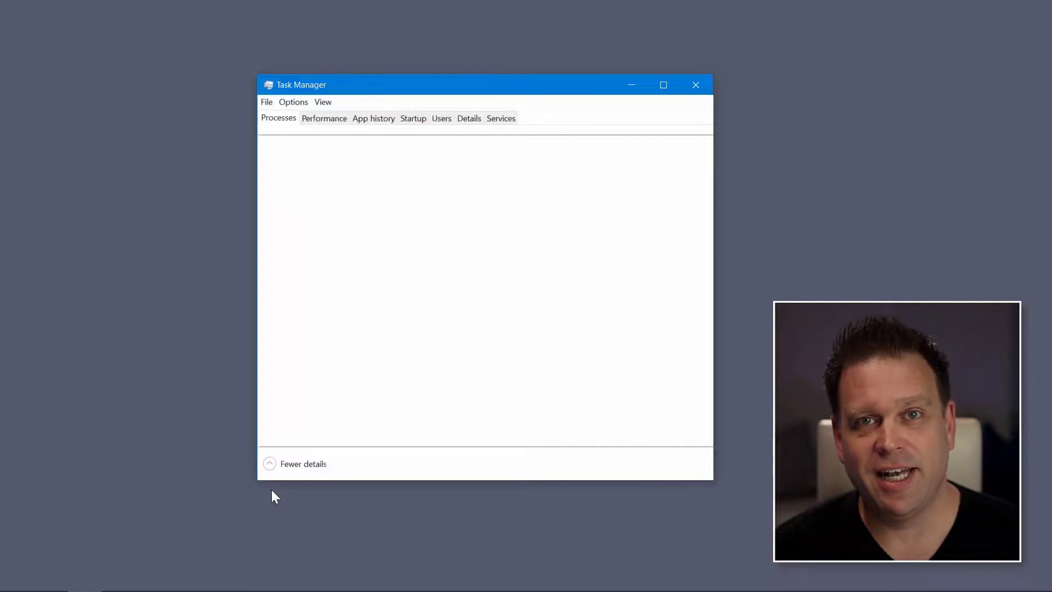
Show the startup programs in Task Manager and look through the list.
{"action": "left_click", "coordinate": [413, 119]}
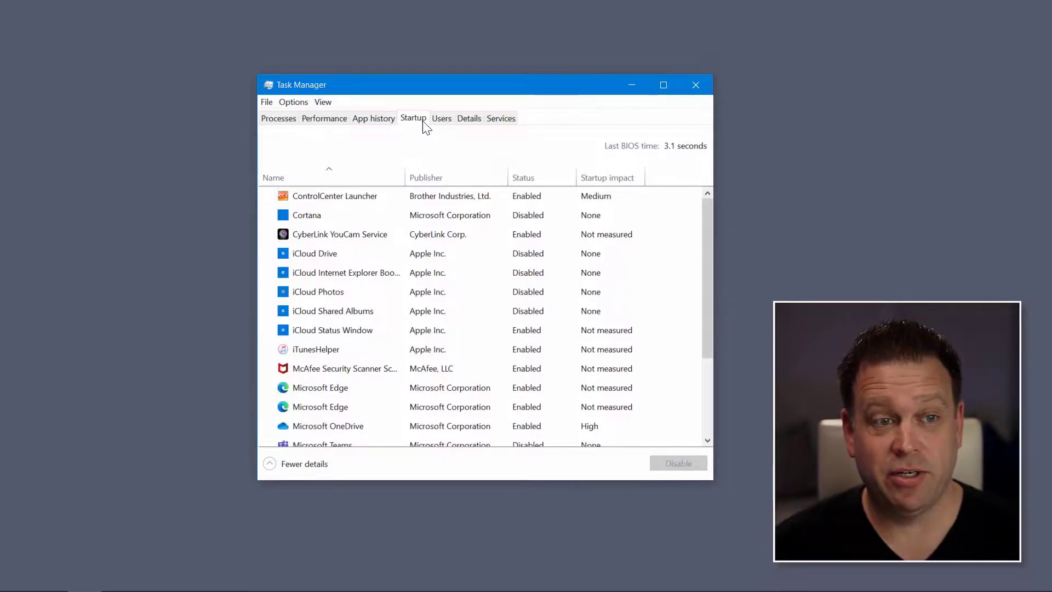
{"action": "mouse_move", "coordinate": [708, 229]}
{"action": "left_mouse_down"}
{"action": "mouse_move", "coordinate": [706, 318]}
{"action": "mouse_move", "coordinate": [710, 210]}
{"action": "left_mouse_up"}
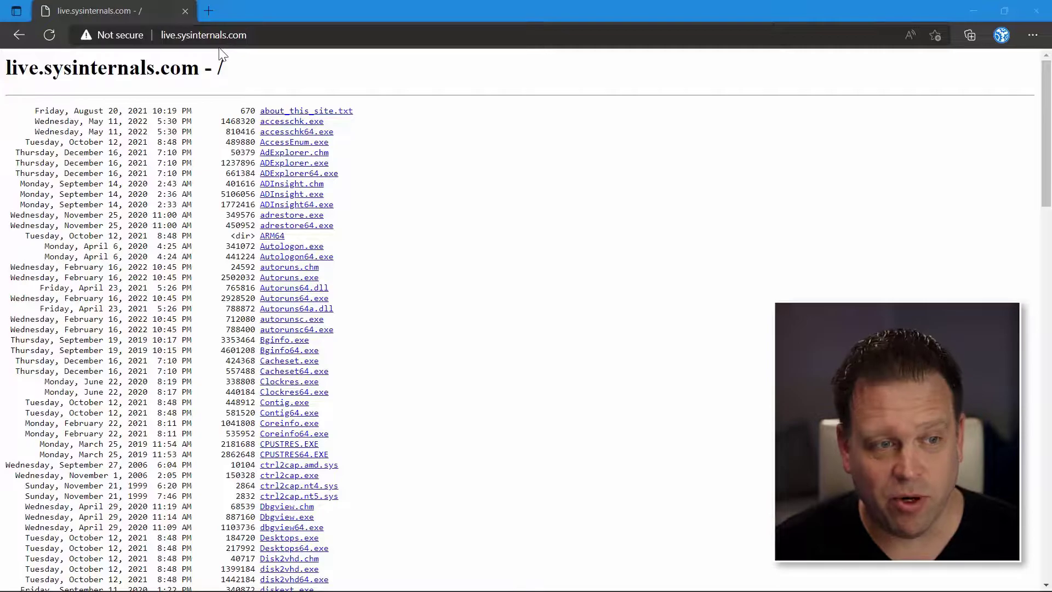
Run Autoruns64.exe from the live.sysinternals.com listing and review all its autostart entries from Logon through Office.
{"action": "left_click", "coordinate": [294, 298]}
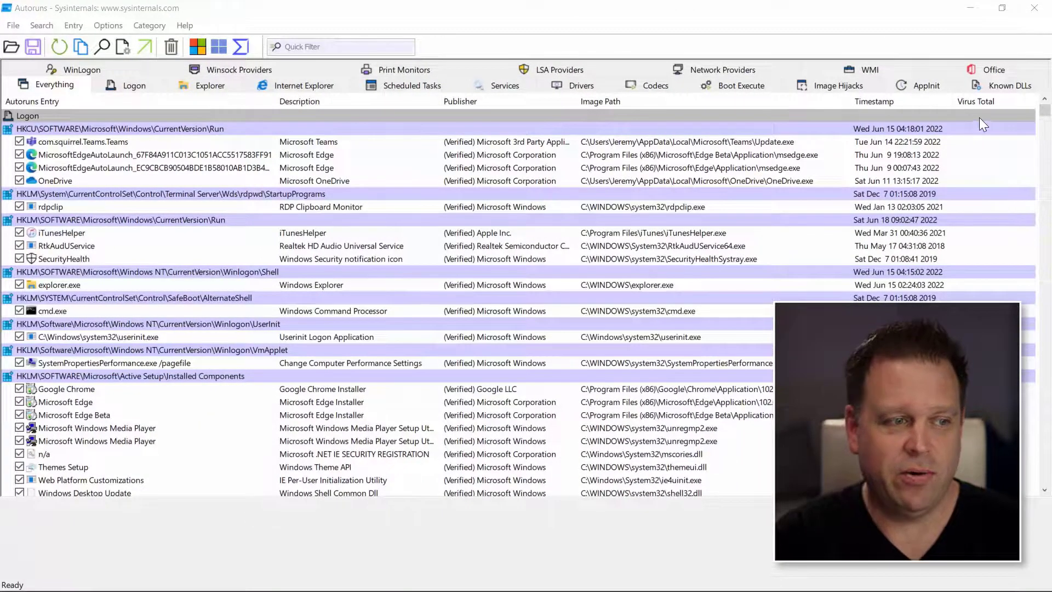
{"action": "left_click", "coordinate": [1047, 112]}
{"action": "left_click_drag", "start_coordinate": [1048, 111], "coordinate": [1048, 121]}
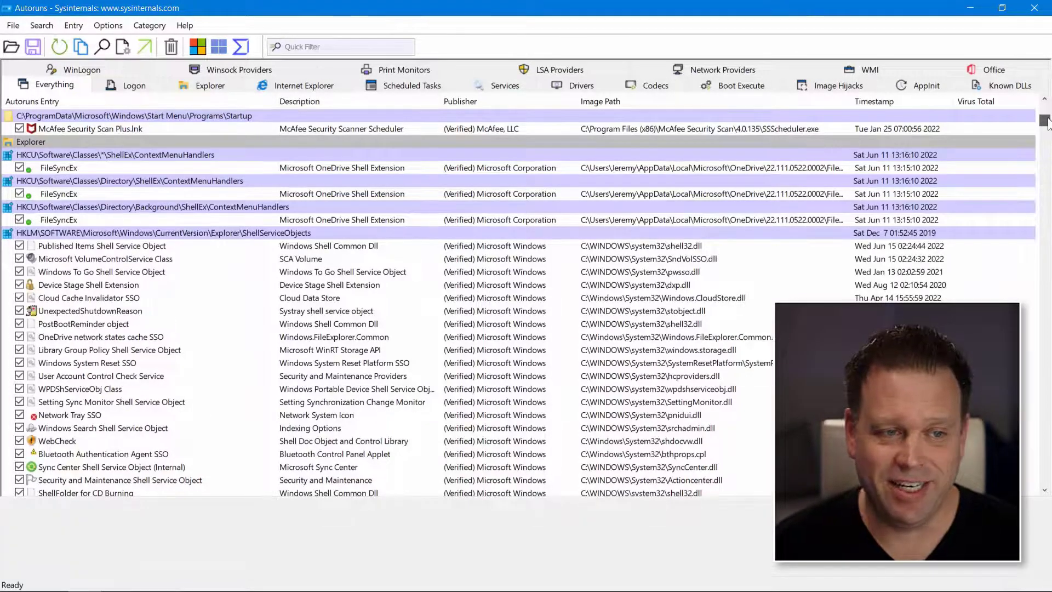
{"action": "left_click_drag", "start_coordinate": [1048, 122], "coordinate": [1046, 200]}
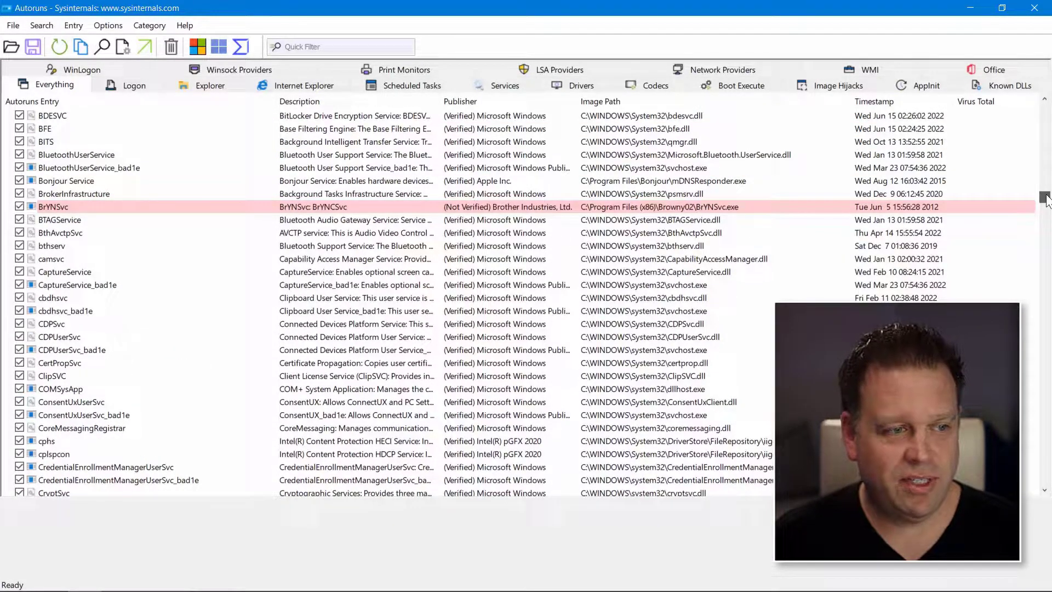
{"action": "left_click_drag", "start_coordinate": [1046, 199], "coordinate": [1025, 311]}
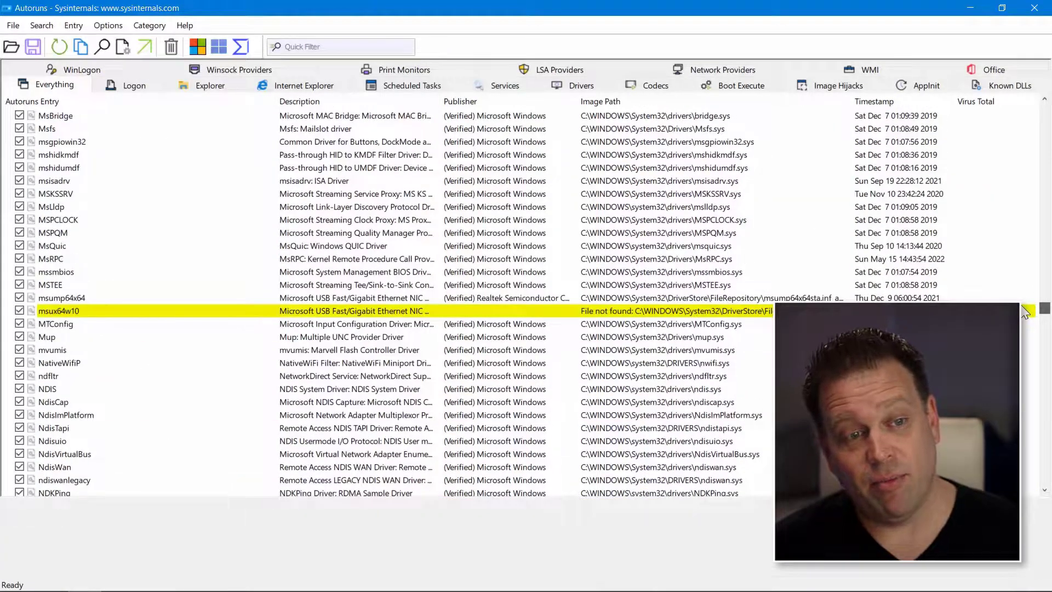
{"action": "left_click_drag", "start_coordinate": [1025, 314], "coordinate": [1019, 372]}
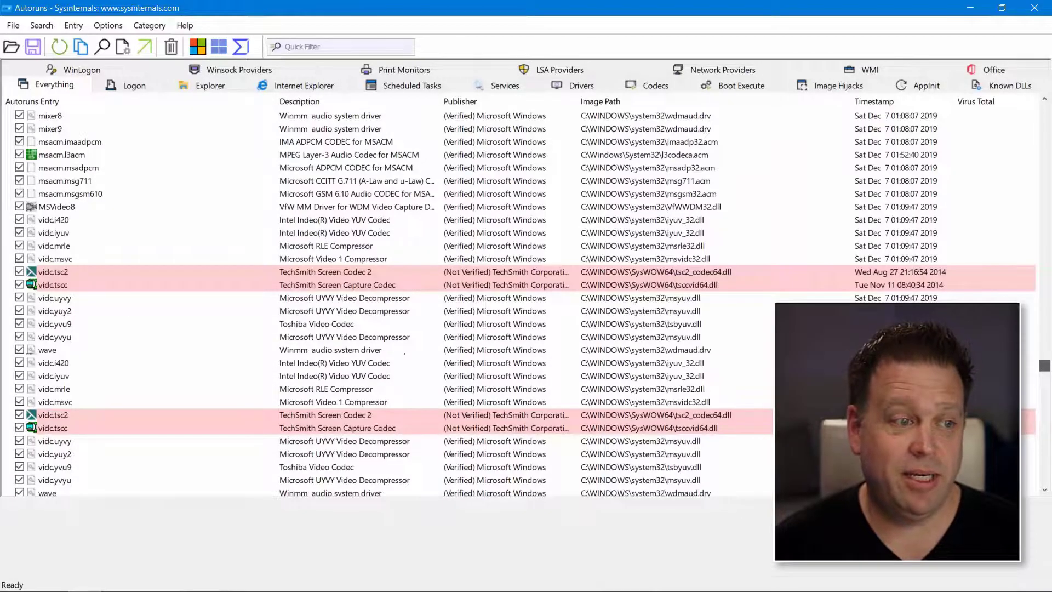
{"action": "left_click_drag", "start_coordinate": [1045, 365], "coordinate": [1045, 479]}
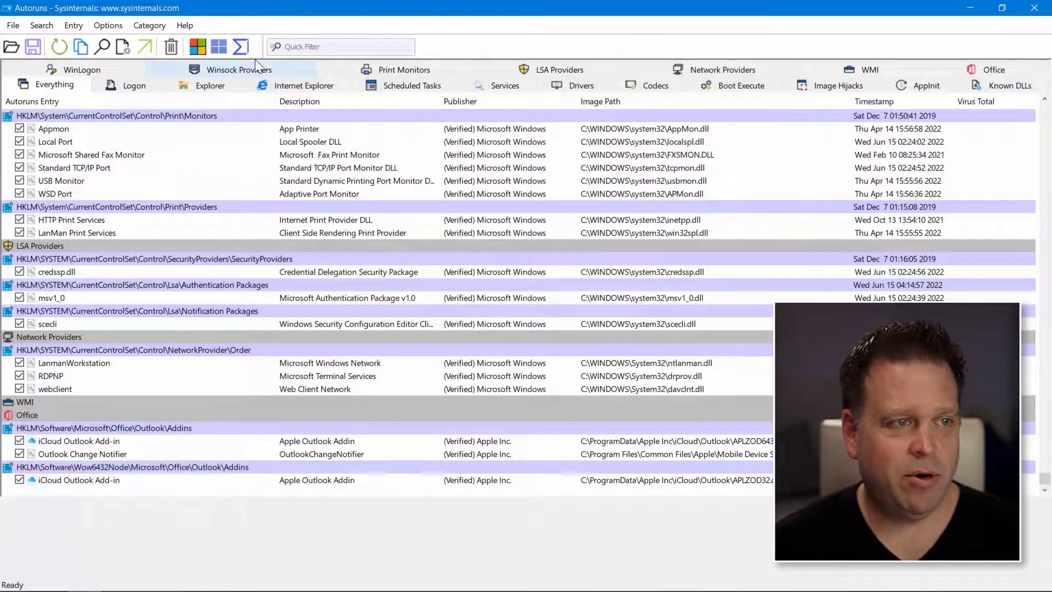
Hide the Microsoft entries in Autoruns and place its window side by side with Task Manager's startup list.
{"action": "left_click", "coordinate": [196, 49]}
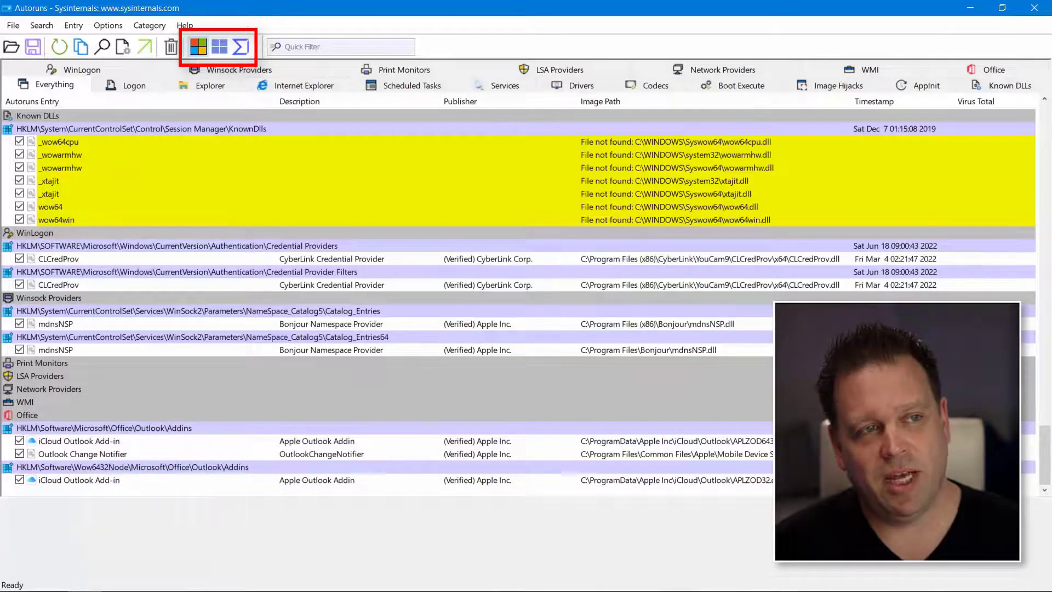
{"action": "left_click_drag", "start_coordinate": [1047, 457], "coordinate": [1047, 124]}
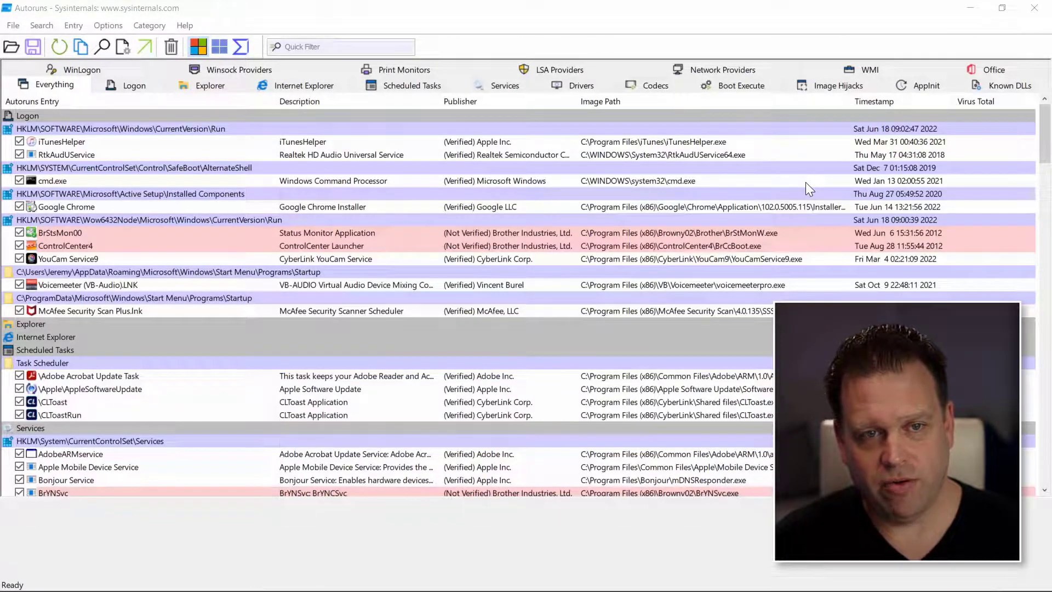
{"action": "left_click_drag", "start_coordinate": [744, 8], "coordinate": [1, 27]}
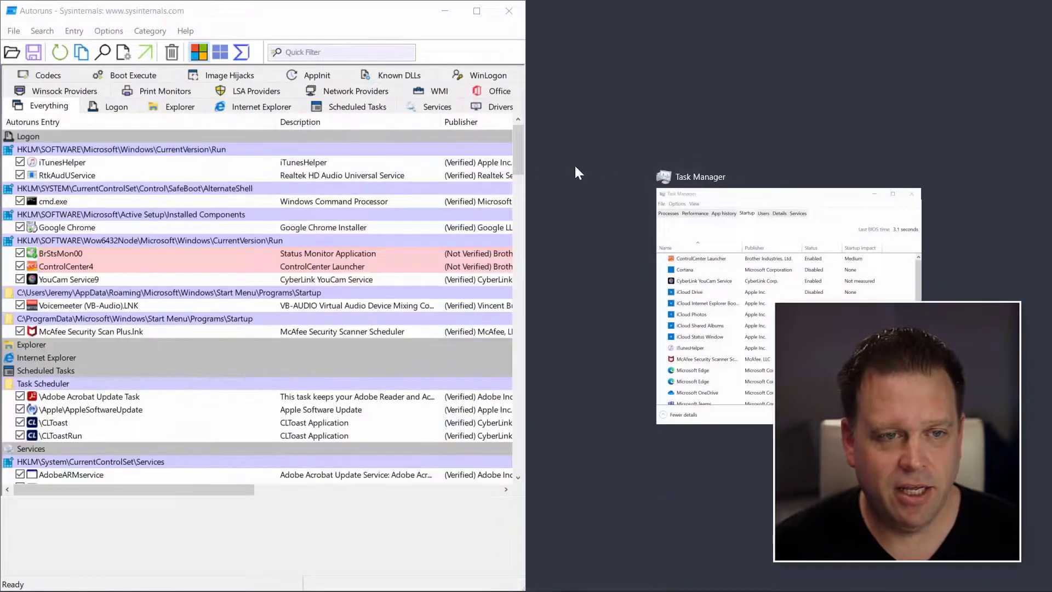
{"action": "left_click", "coordinate": [736, 322]}
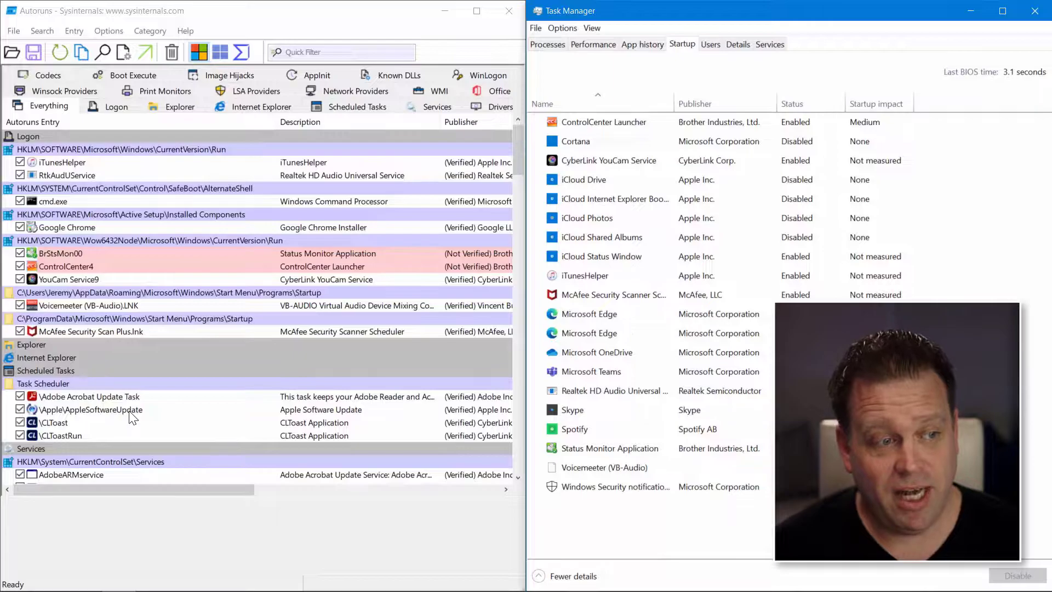
Compare the Autoruns logon, scheduled task, service and driver entries with the programs in Task Manager's startup list.
{"action": "scroll", "coordinate": [133, 418], "scroll_direction": "down", "scroll_amount": 2}
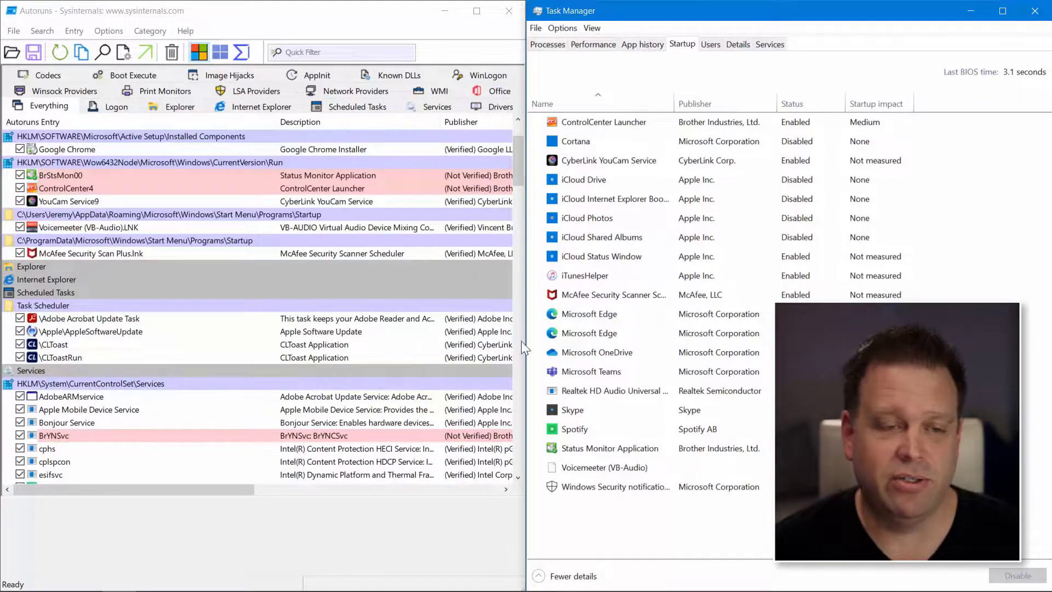
{"action": "scroll", "coordinate": [339, 332], "scroll_direction": "up", "scroll_amount": 2}
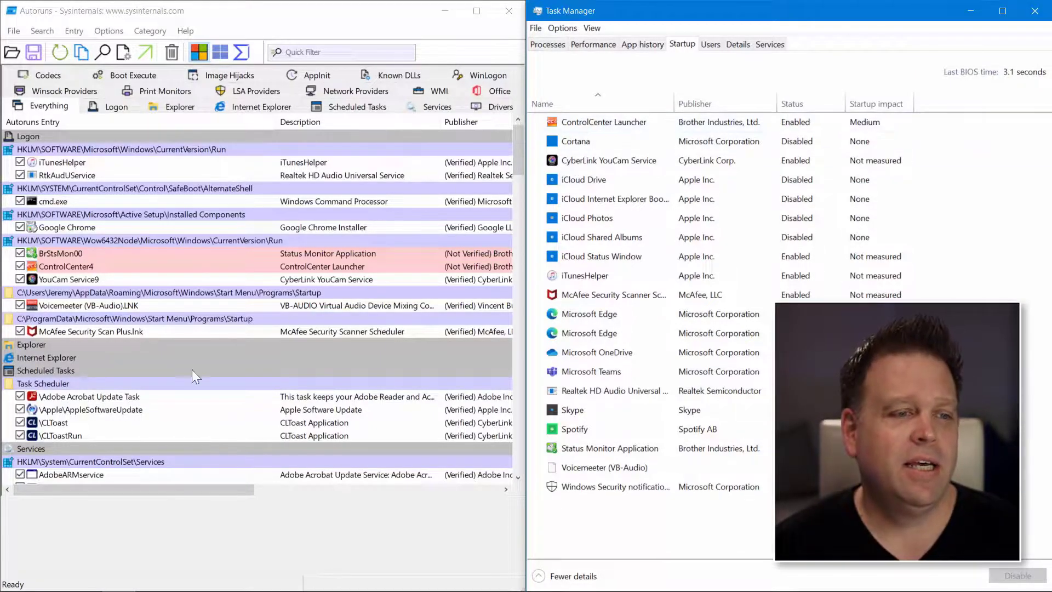
{"action": "scroll", "coordinate": [123, 430], "scroll_direction": "down", "scroll_amount": 1}
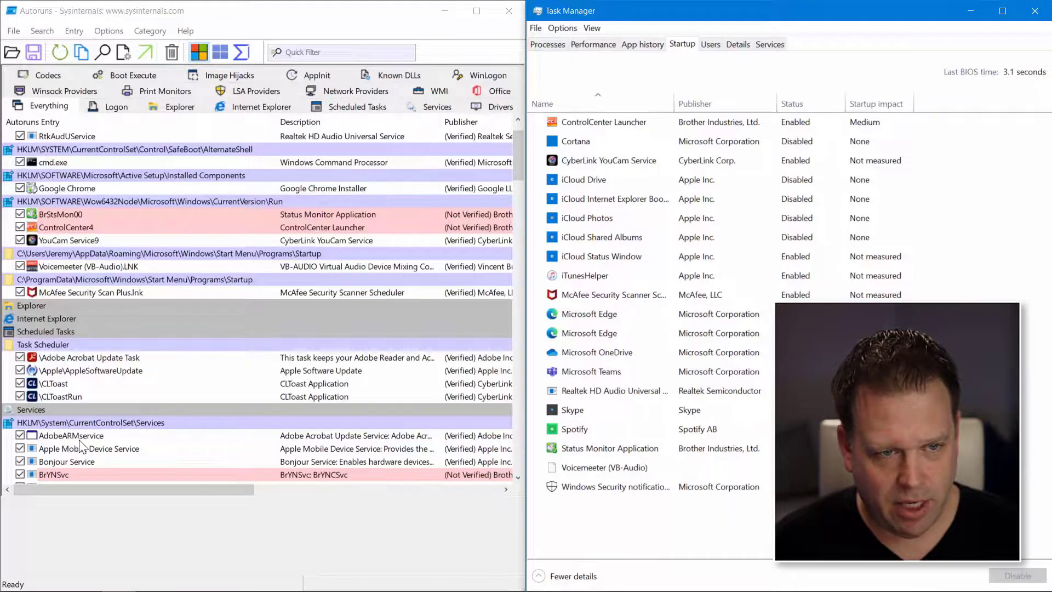
{"action": "scroll", "coordinate": [82, 446], "scroll_direction": "down", "scroll_amount": 1}
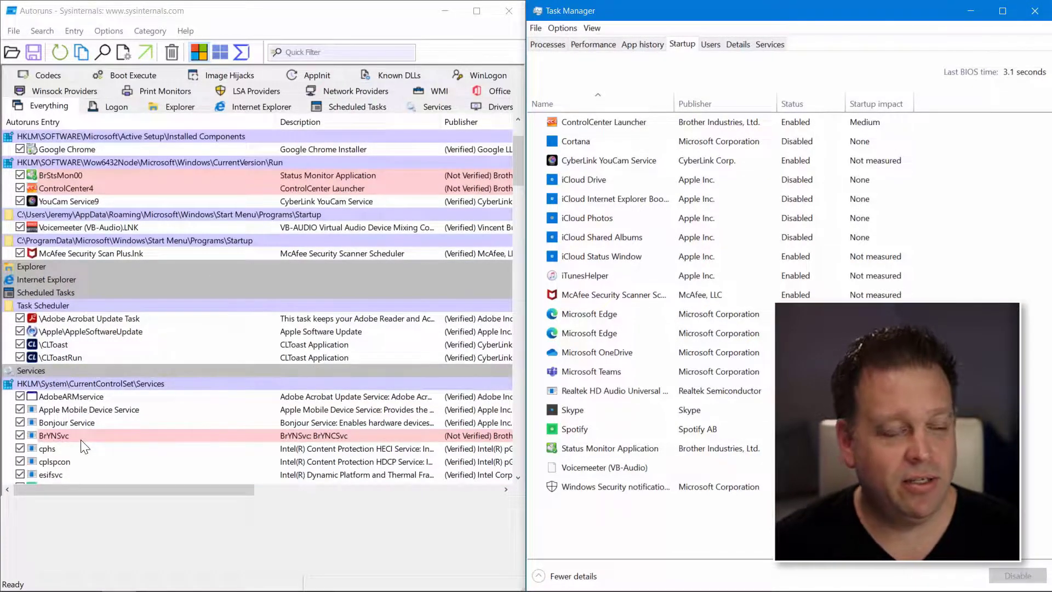
{"action": "scroll", "coordinate": [84, 447], "scroll_direction": "down", "scroll_amount": 1}
{"action": "scroll", "coordinate": [84, 447], "scroll_direction": "down", "scroll_amount": 1}
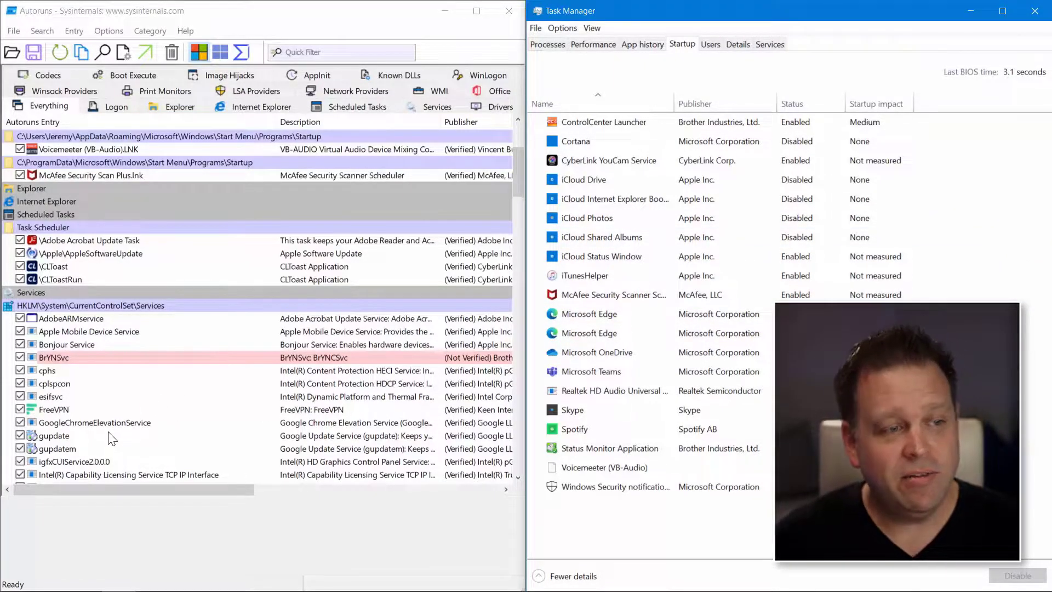
{"action": "scroll", "coordinate": [112, 438], "scroll_direction": "down", "scroll_amount": 3}
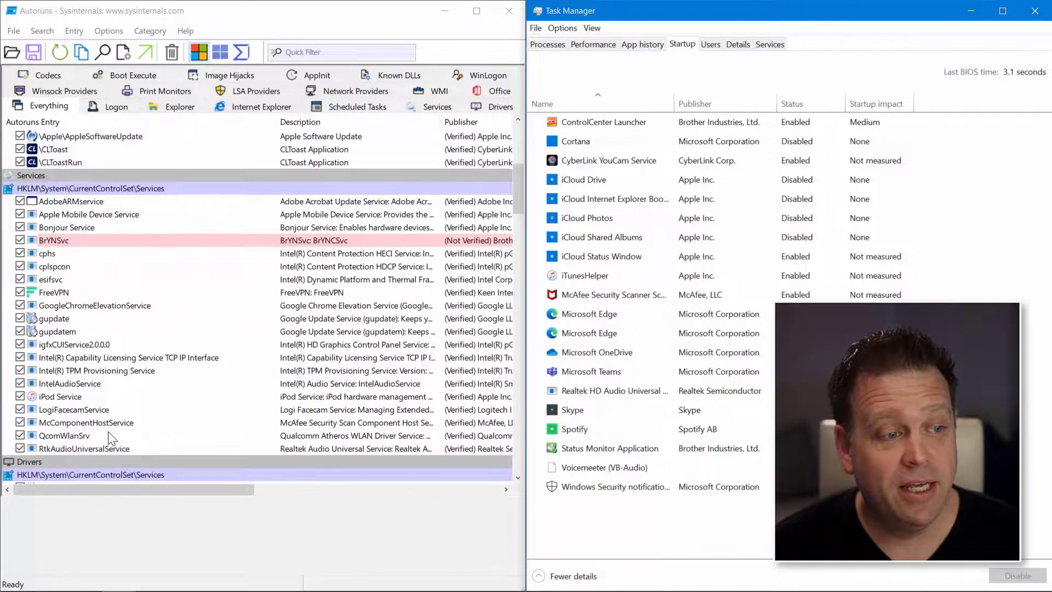
{"action": "scroll", "coordinate": [112, 438], "scroll_direction": "down", "scroll_amount": 4}
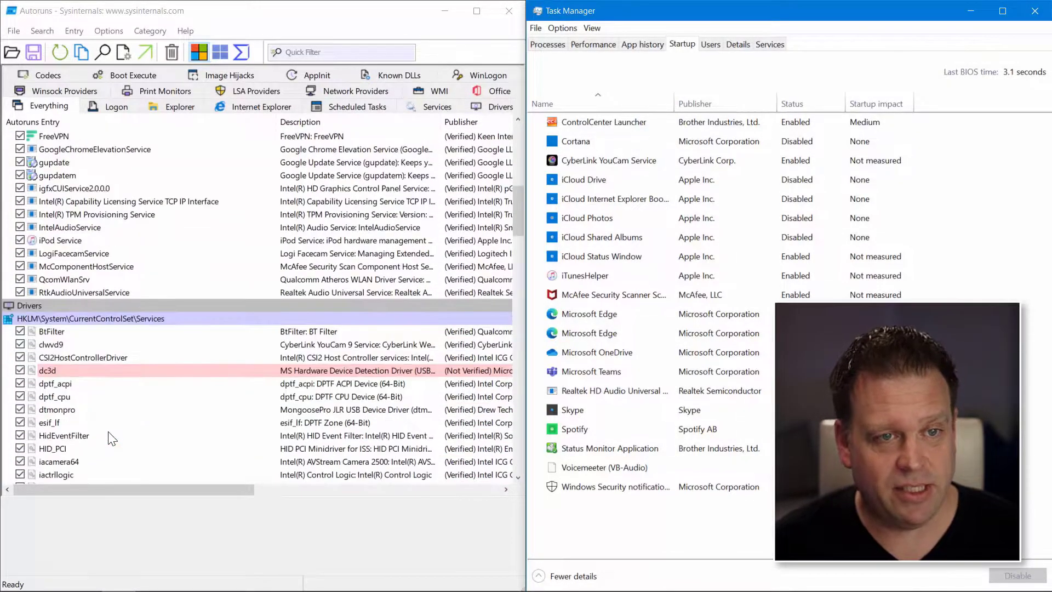
{"action": "scroll", "coordinate": [112, 438], "scroll_direction": "down", "scroll_amount": 2}
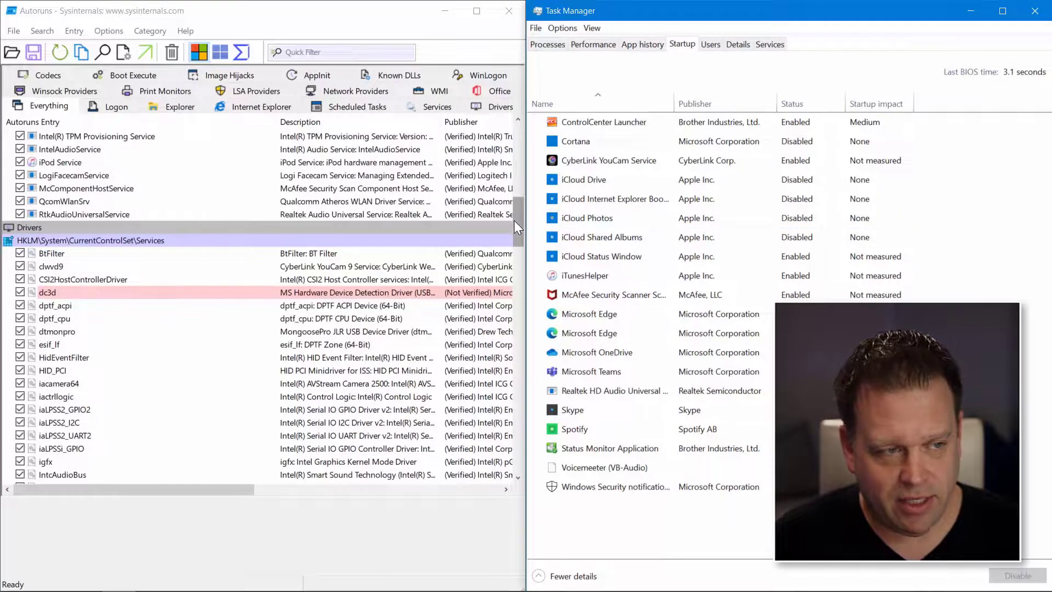
{"action": "left_click_drag", "start_coordinate": [515, 221], "coordinate": [528, 123]}
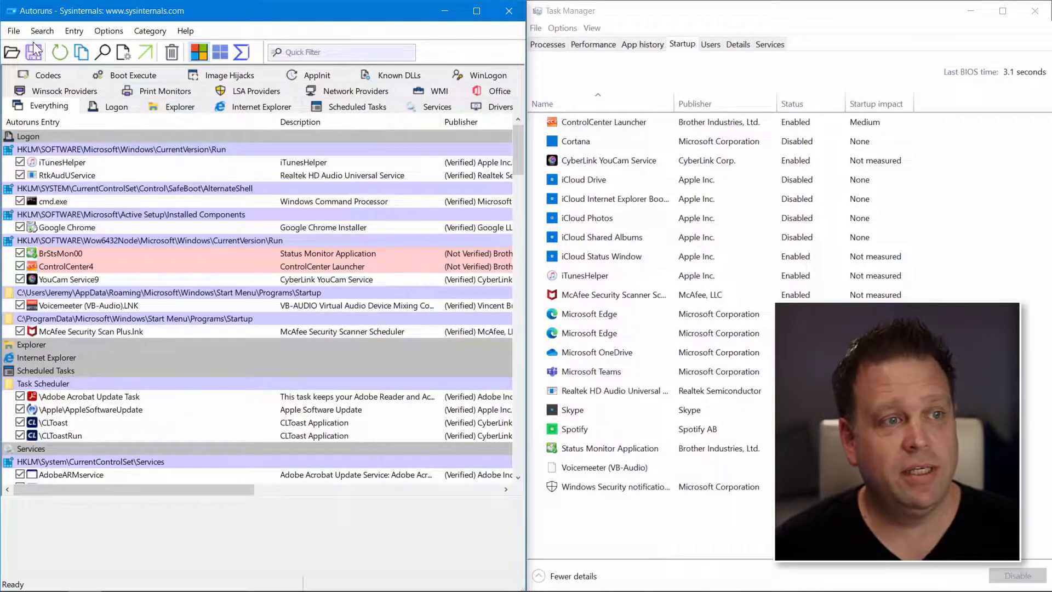
Restart Autoruns as administrator and place it side by side with Task Manager again.
{"action": "left_click", "coordinate": [14, 30]}
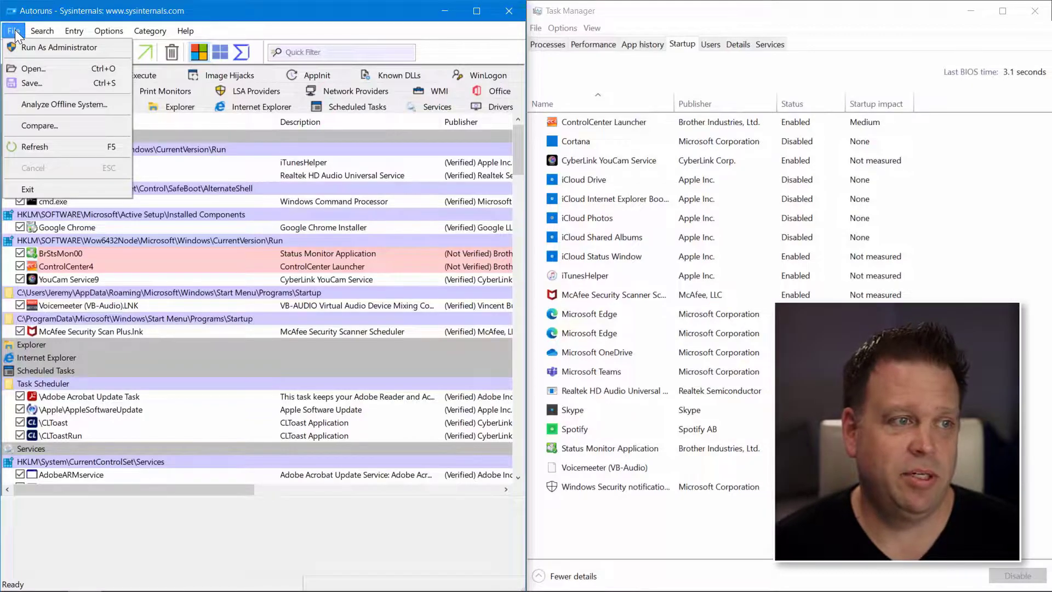
{"action": "left_click", "coordinate": [12, 46]}
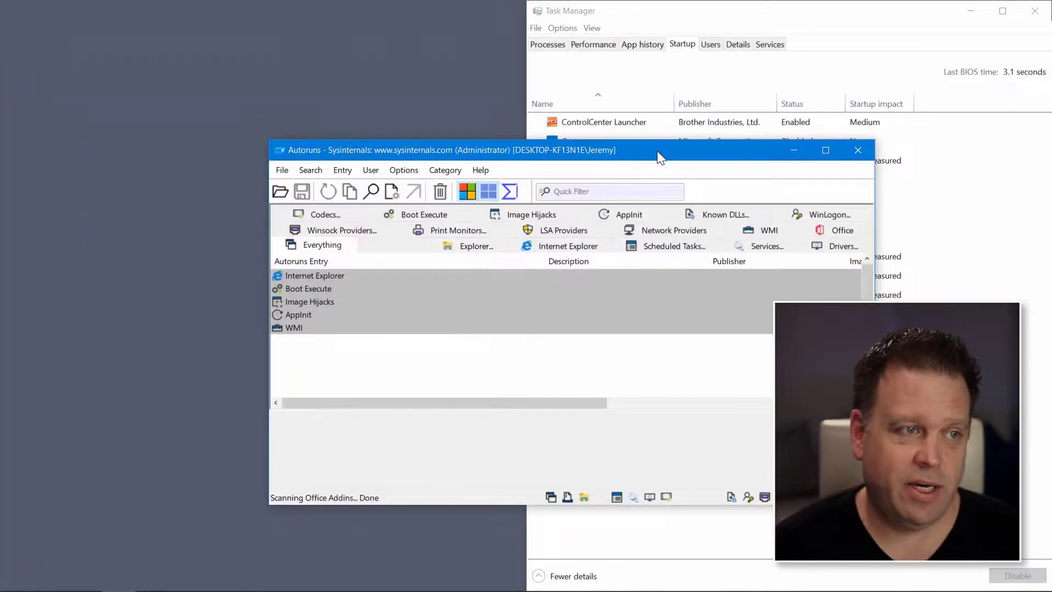
{"action": "key", "text": "super+Left"}
{"action": "left_click", "coordinate": [714, 133]}
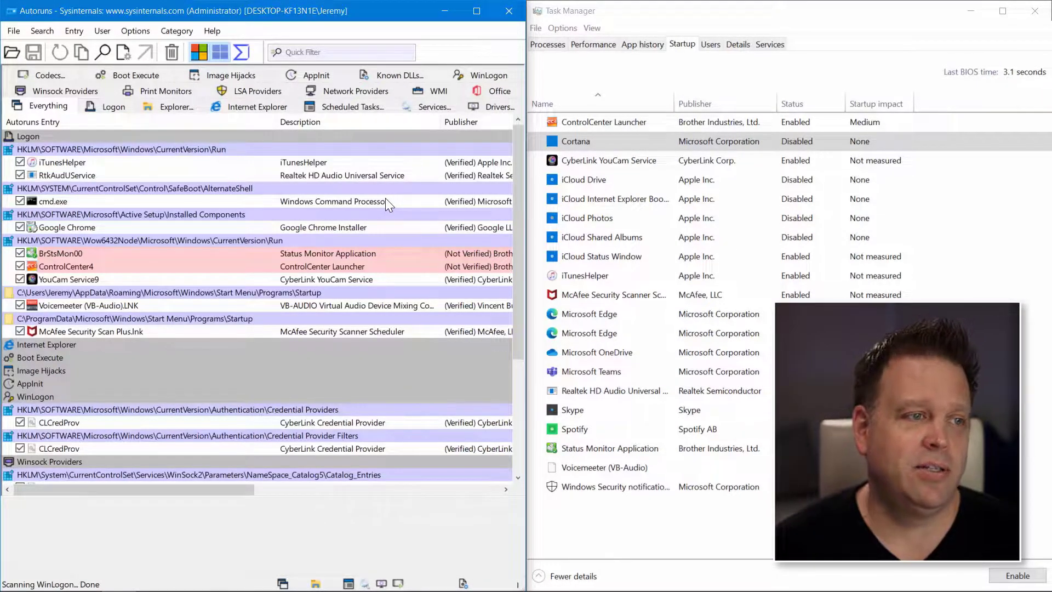
Disable the logon entries iTunesHelper, ControlCenter4, YouCam Service9, Voicemeeter (VB-Audio) and McAfee Security Scan Plus.
{"action": "left_click", "coordinate": [20, 162]}
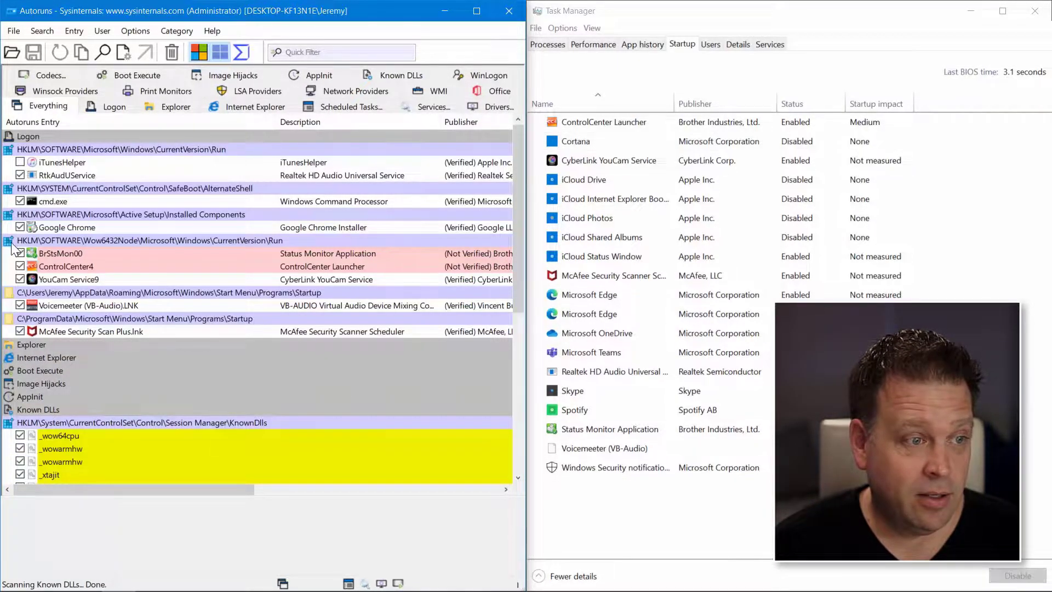
{"action": "left_click", "coordinate": [19, 266]}
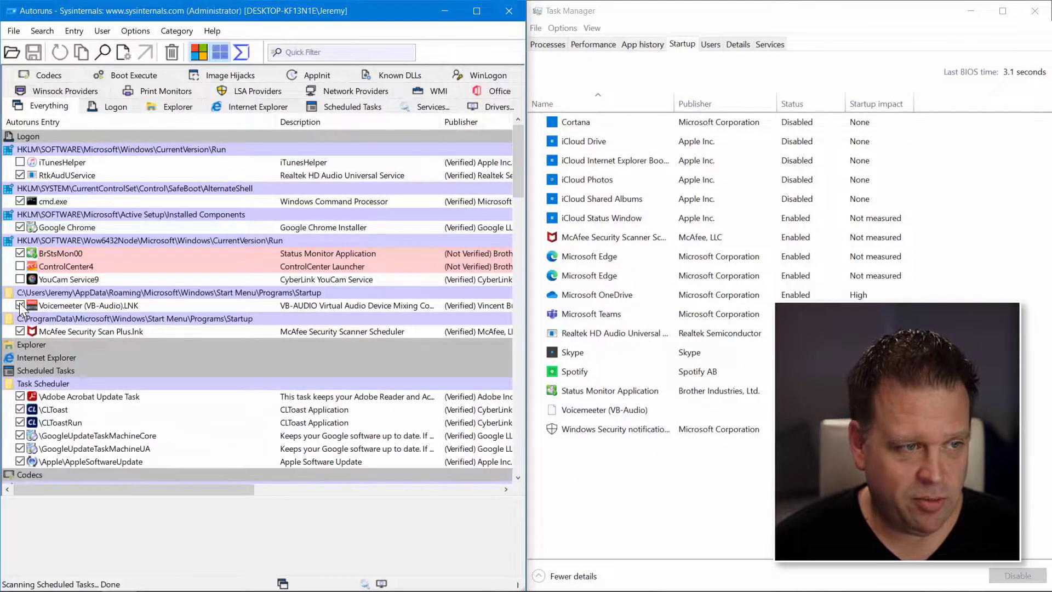
{"action": "left_click", "coordinate": [20, 305]}
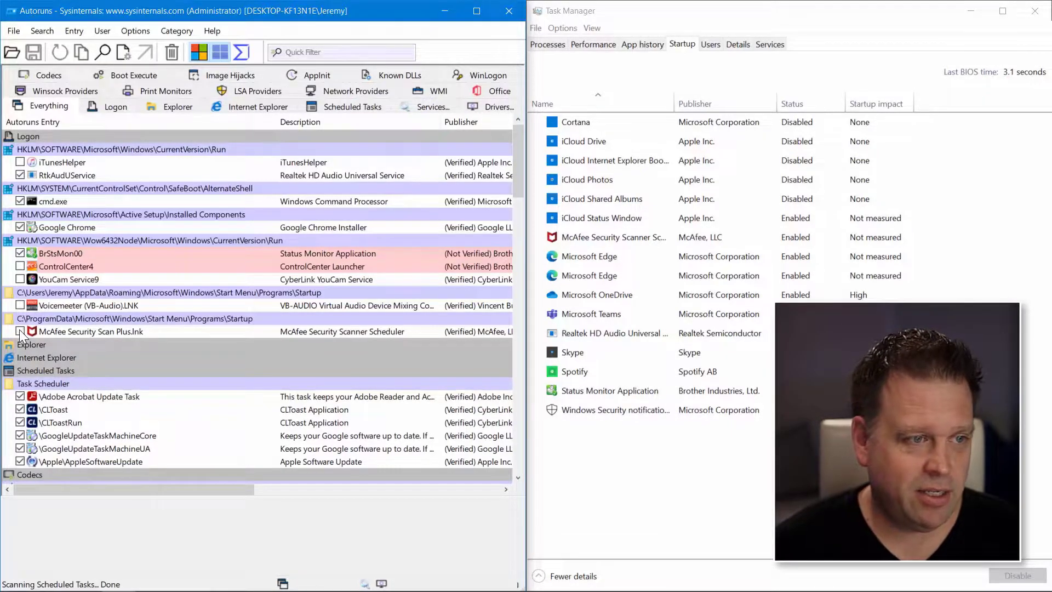
Disable the scheduled tasks Adobe Acrobat Update Task, CLToast, CLToastRun and AppleSoftwareUpdate.
{"action": "left_click", "coordinate": [20, 396]}
{"action": "left_click", "coordinate": [20, 410]}
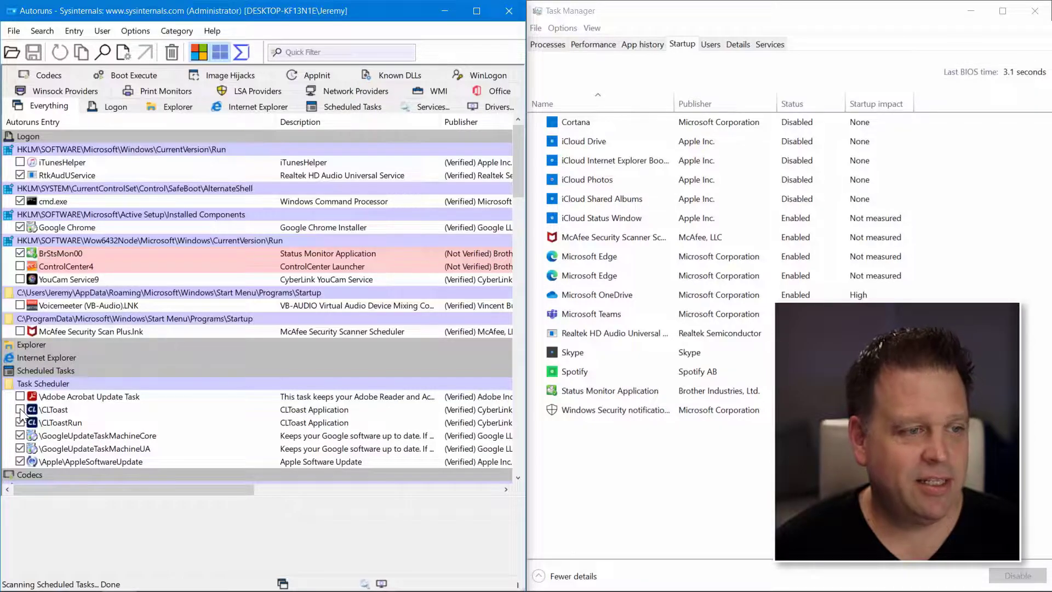
{"action": "left_click", "coordinate": [20, 423]}
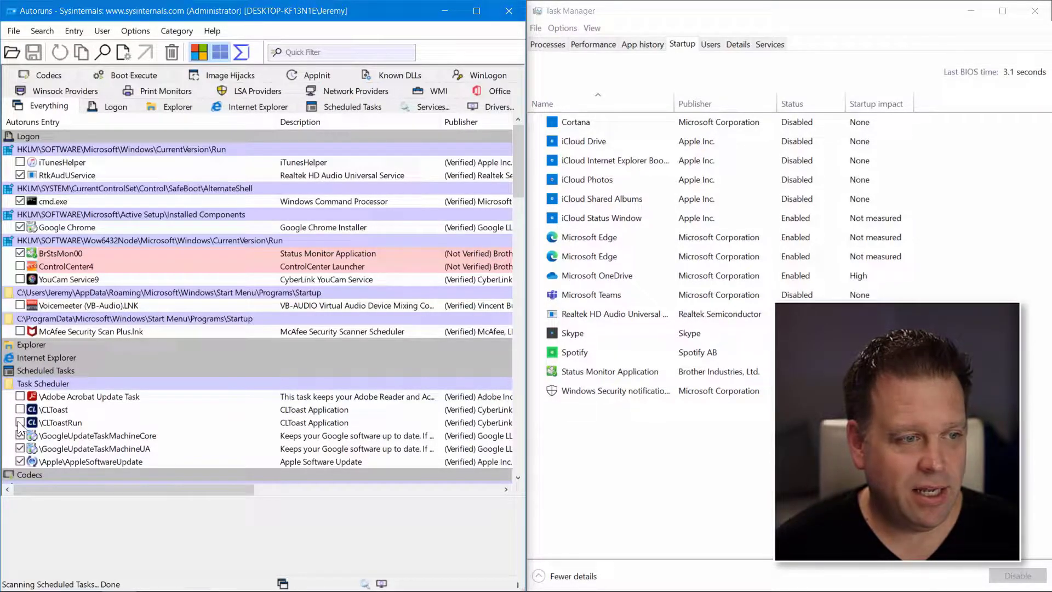
{"action": "left_click", "coordinate": [20, 461]}
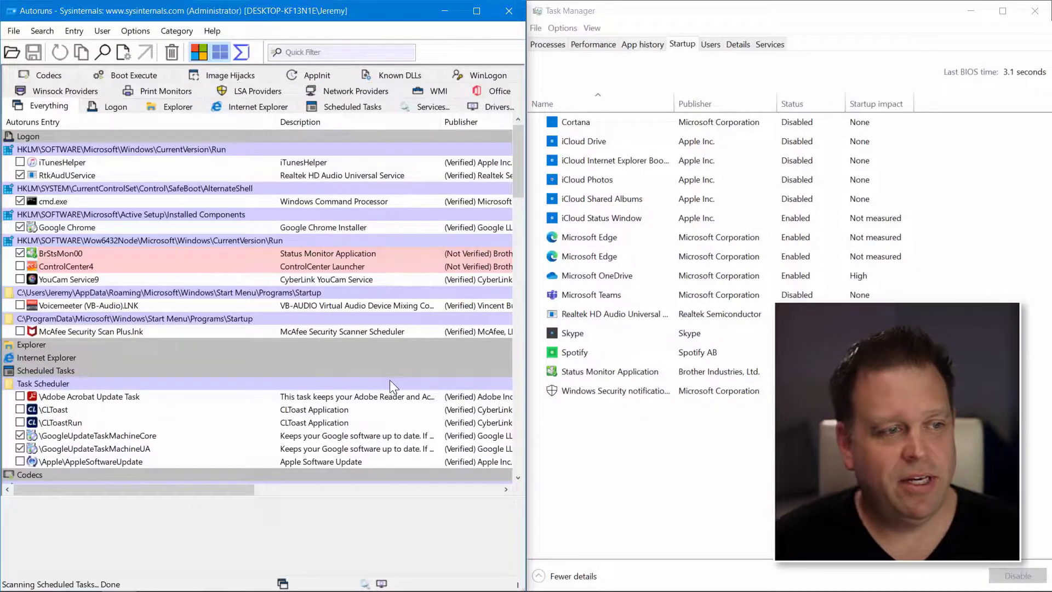
Disable the services AdobeARMservice, Apple Mobile Device Service, Bonjour Service, BrYNSvc, FreeVPN and iPod Service.
{"action": "left_click_drag", "start_coordinate": [517, 175], "coordinate": [508, 224]}
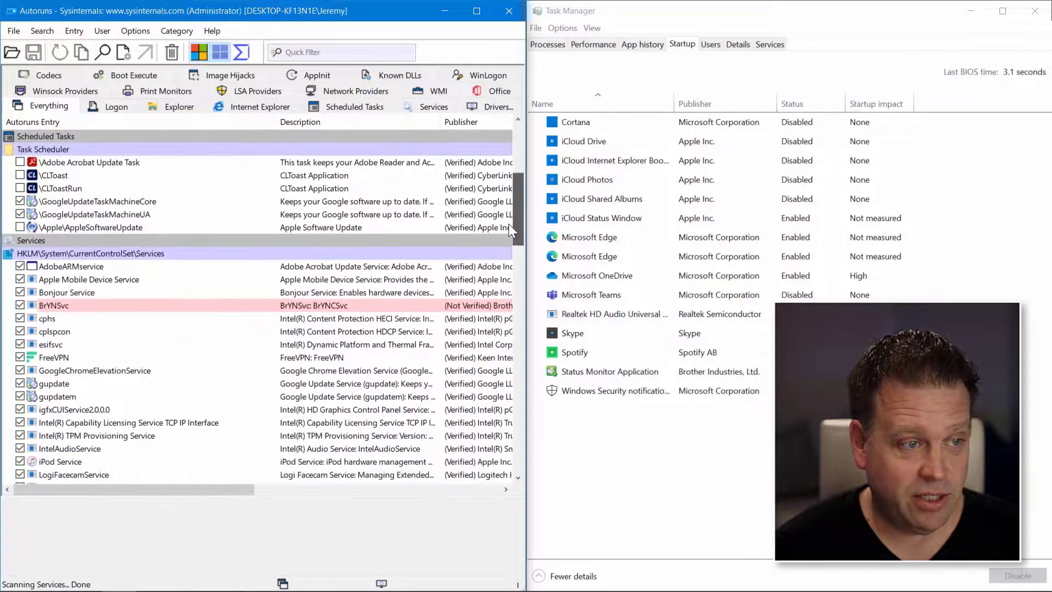
{"action": "left_click", "coordinate": [19, 267]}
{"action": "left_click", "coordinate": [15, 281]}
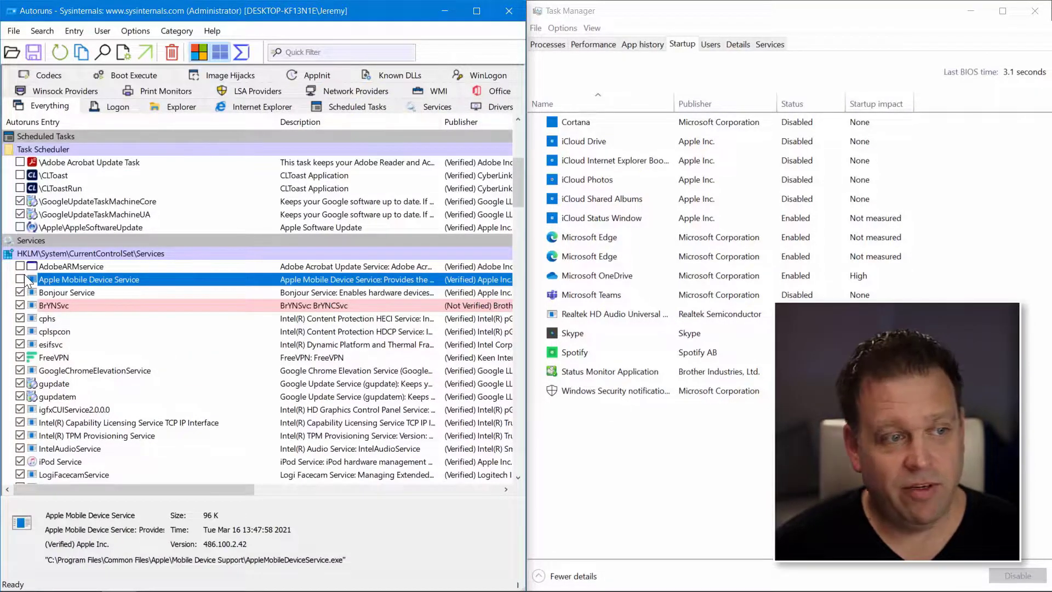
{"action": "left_click", "coordinate": [19, 293]}
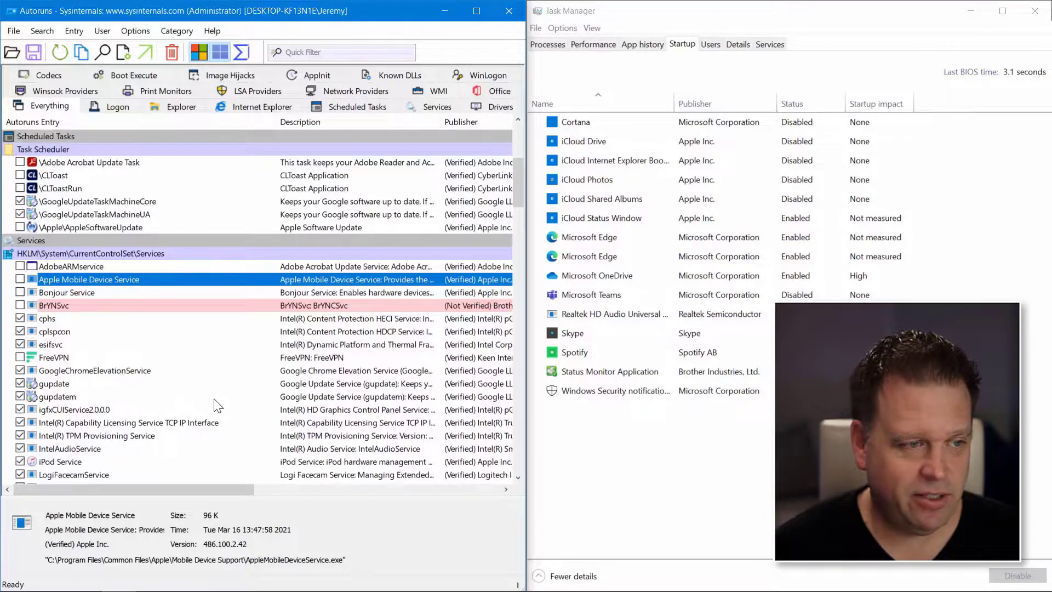
{"action": "left_click", "coordinate": [20, 462]}
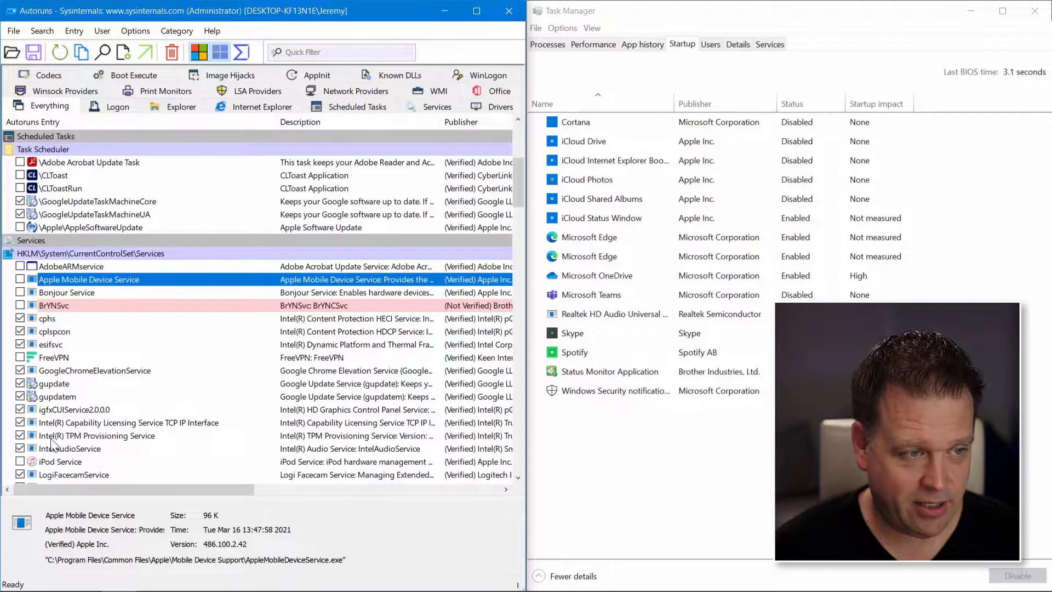
Disable the unverified dc3d driver, the MS Hardware Device Detection Driver.
{"action": "scroll", "coordinate": [56, 437], "scroll_direction": "down", "scroll_amount": 1}
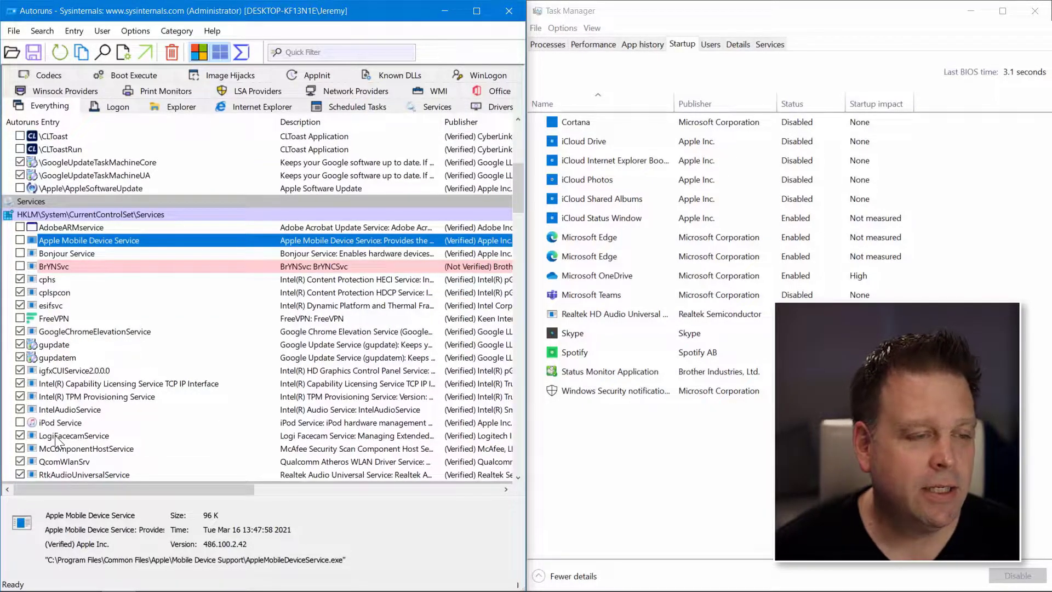
{"action": "scroll", "coordinate": [57, 442], "scroll_direction": "down", "scroll_amount": 1}
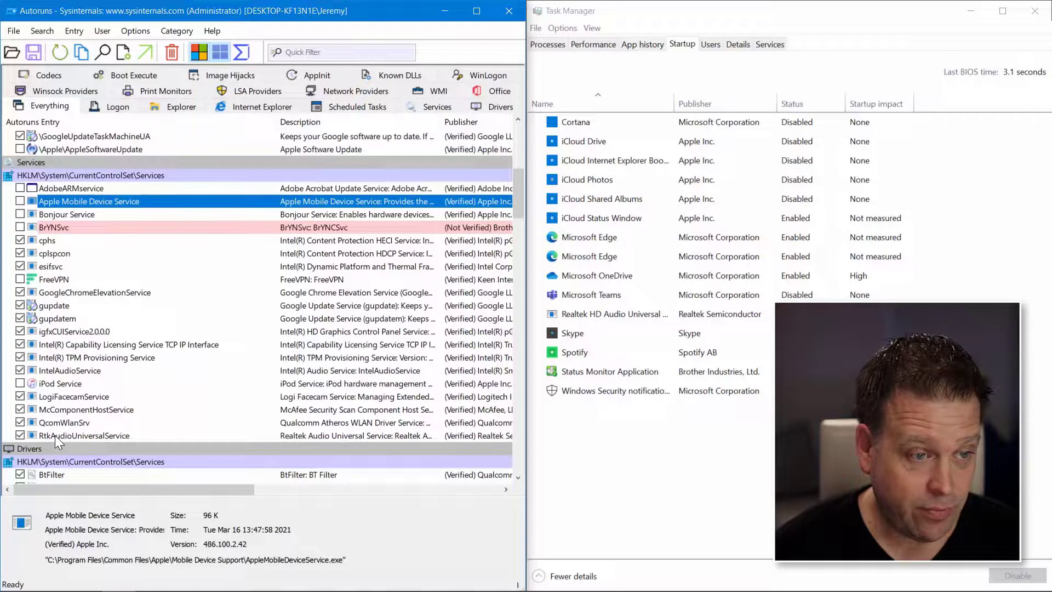
{"action": "scroll", "coordinate": [55, 436], "scroll_direction": "down", "scroll_amount": 1}
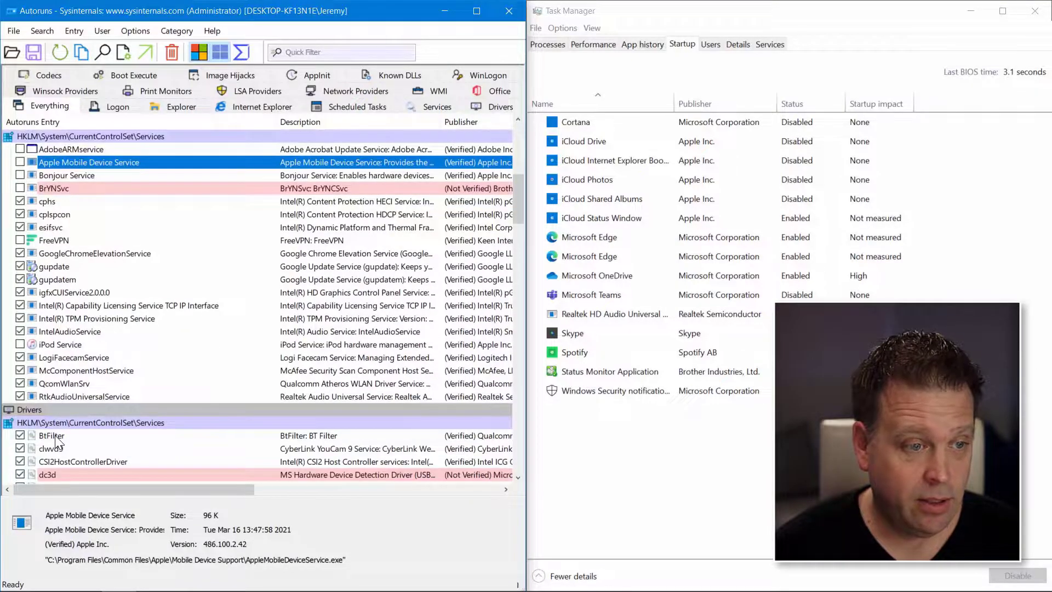
{"action": "scroll", "coordinate": [55, 436], "scroll_direction": "down", "scroll_amount": 1}
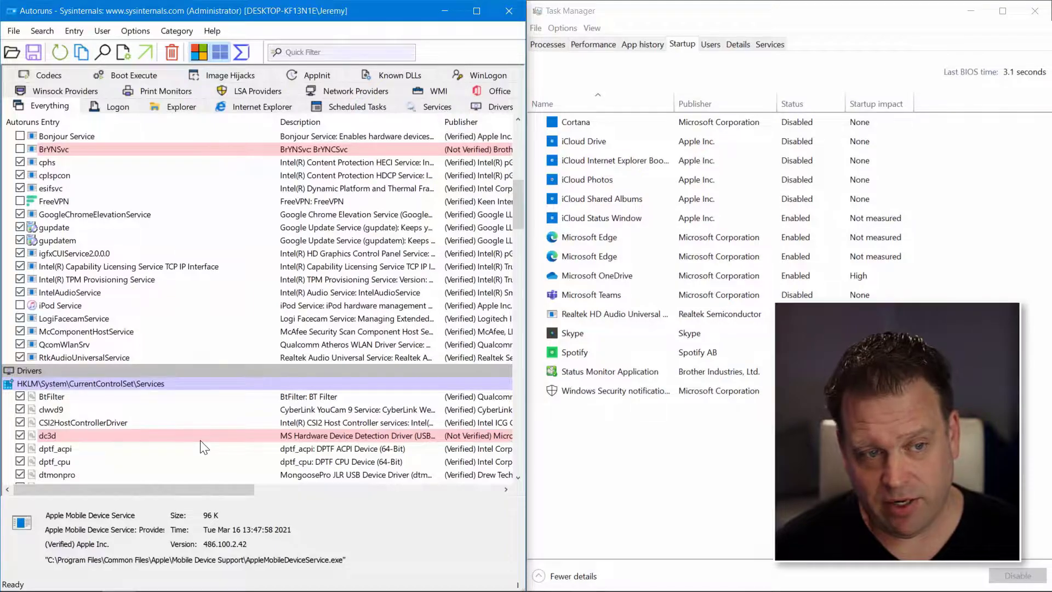
{"action": "left_click", "coordinate": [20, 436]}
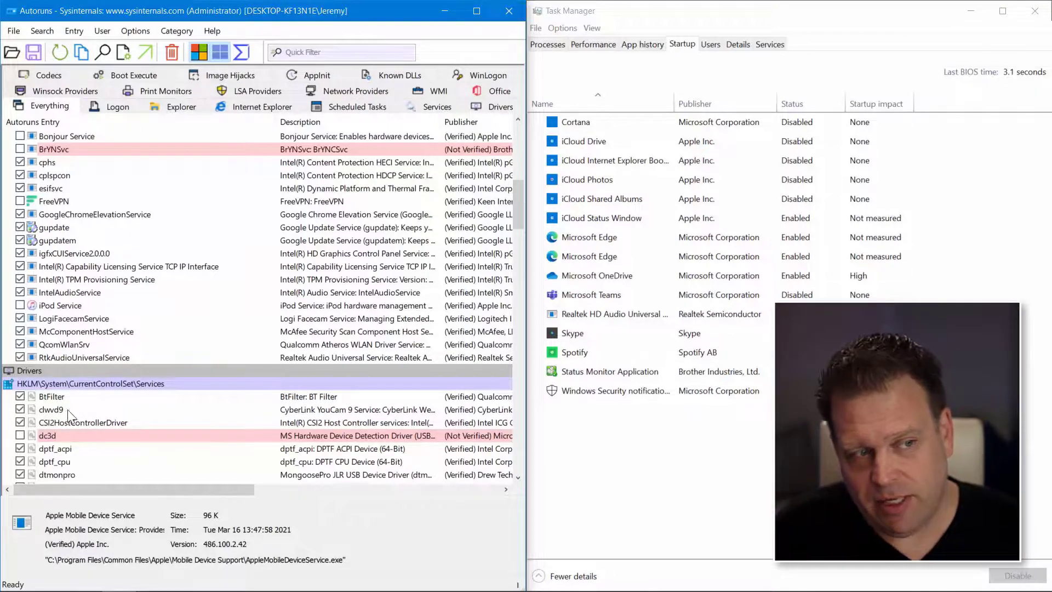
Disable both iCloud Outlook Add-in entries and the Outlook Change Notifier among the Office add-ins.
{"action": "scroll", "coordinate": [470, 462], "scroll_direction": "down", "scroll_amount": 2}
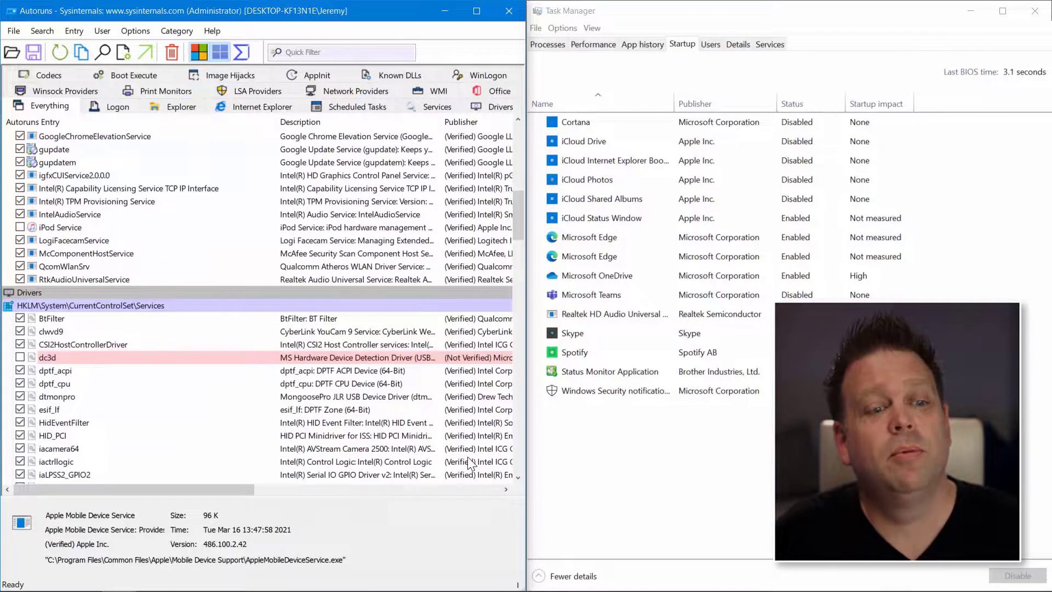
{"action": "scroll", "coordinate": [470, 462], "scroll_direction": "down", "scroll_amount": 2}
{"action": "scroll", "coordinate": [471, 462], "scroll_direction": "down", "scroll_amount": 3}
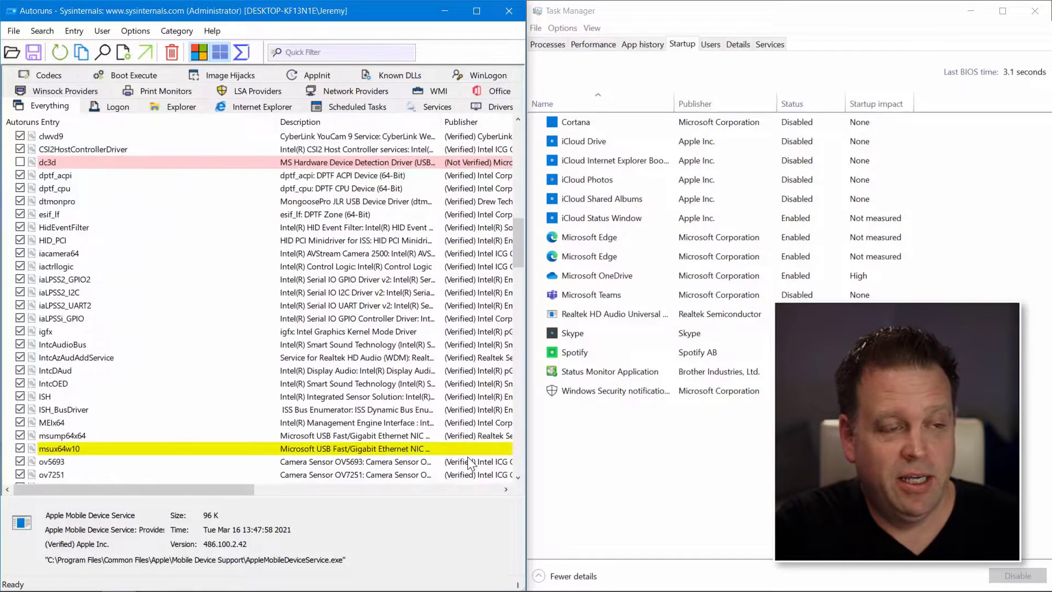
{"action": "scroll", "coordinate": [470, 462], "scroll_direction": "down", "scroll_amount": 3}
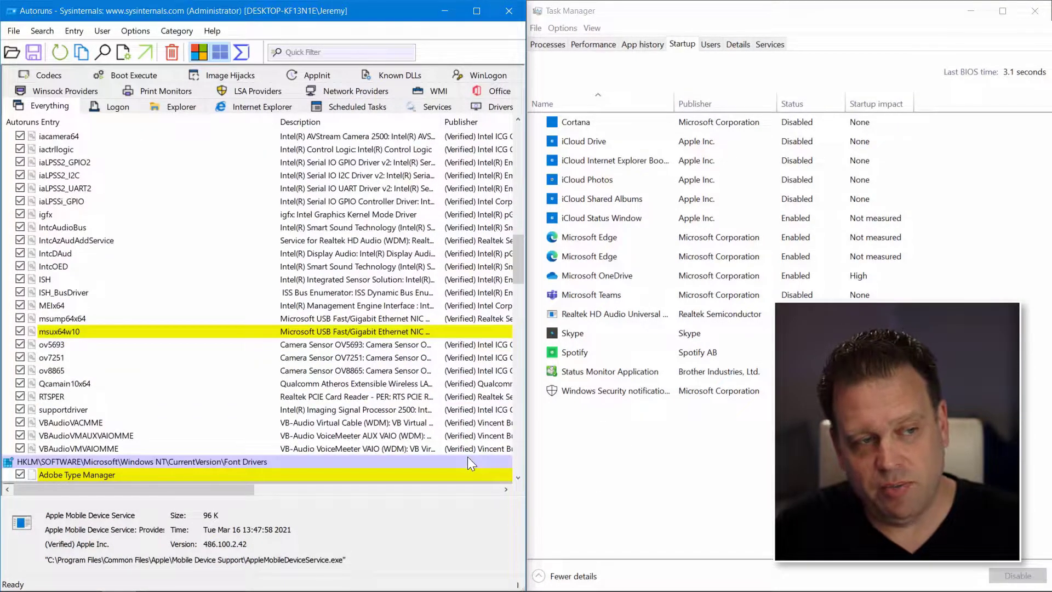
{"action": "scroll", "coordinate": [468, 458], "scroll_direction": "down", "scroll_amount": 3}
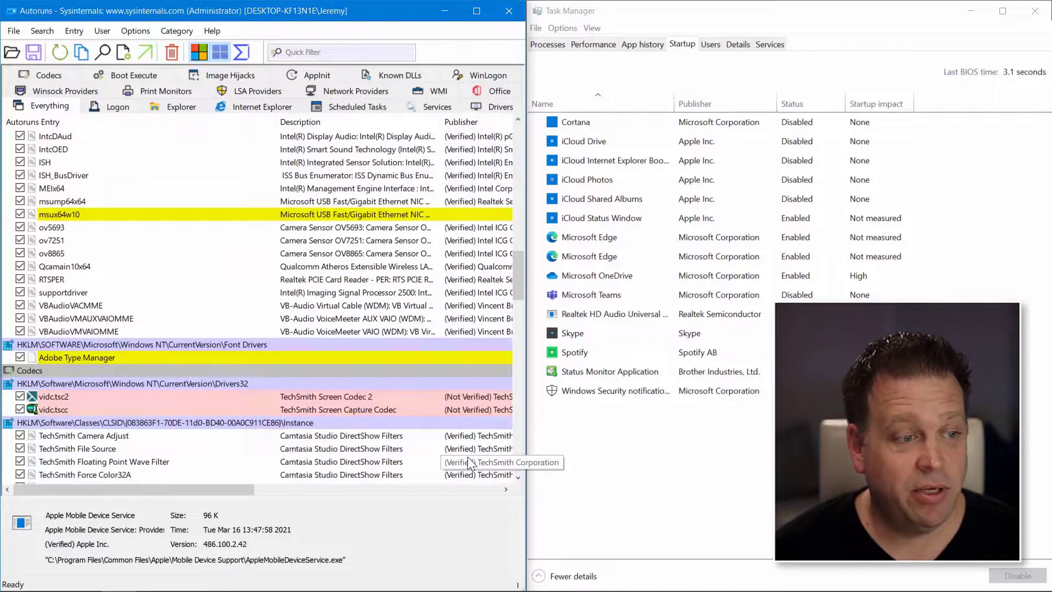
{"action": "scroll", "coordinate": [470, 463], "scroll_direction": "down", "scroll_amount": 9}
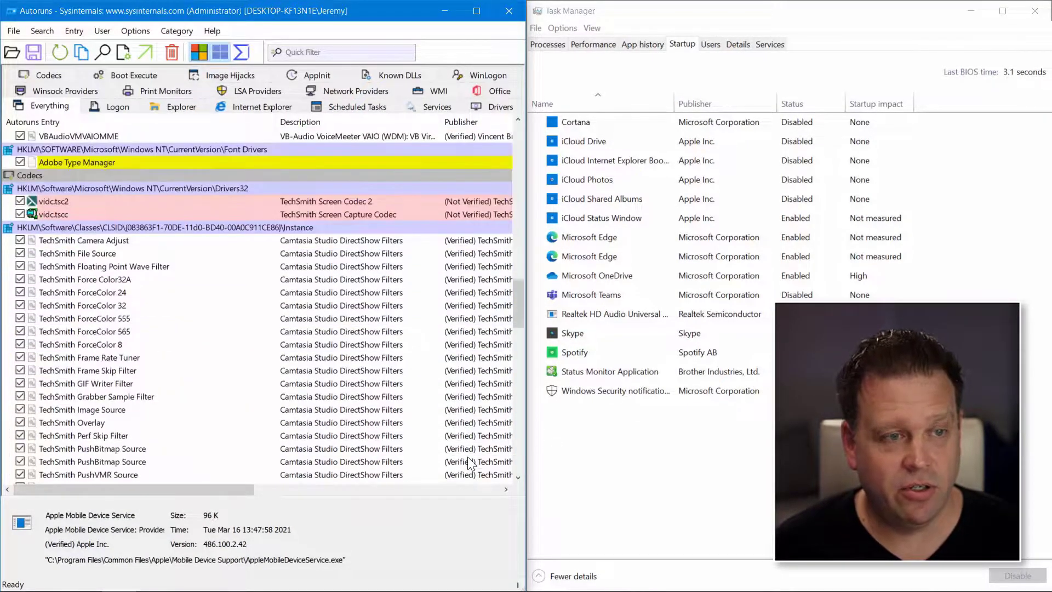
{"action": "scroll", "coordinate": [469, 459], "scroll_direction": "down", "scroll_amount": 6}
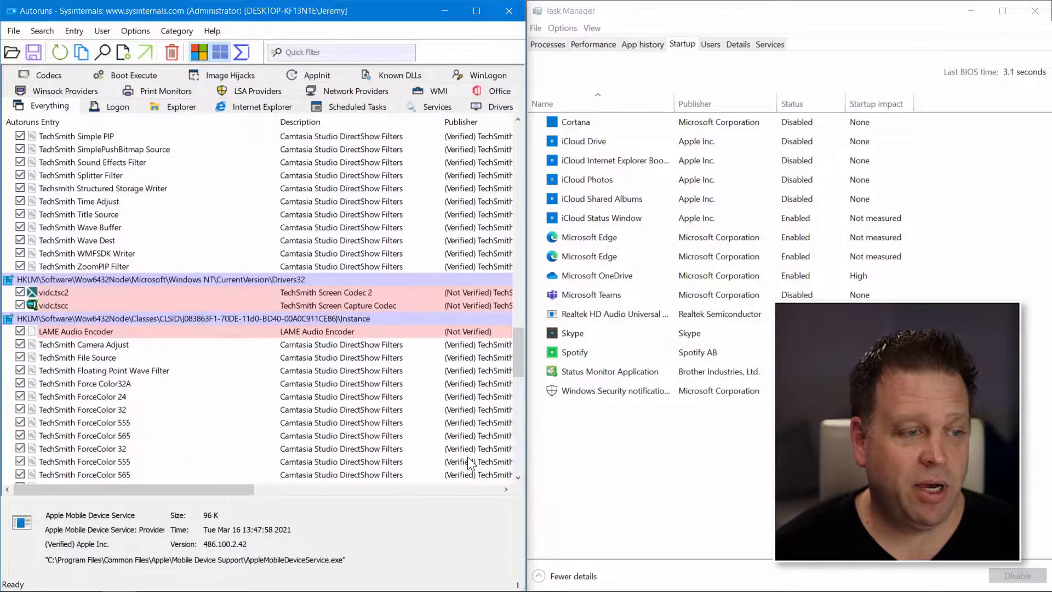
{"action": "scroll", "coordinate": [469, 463], "scroll_direction": "down", "scroll_amount": 8}
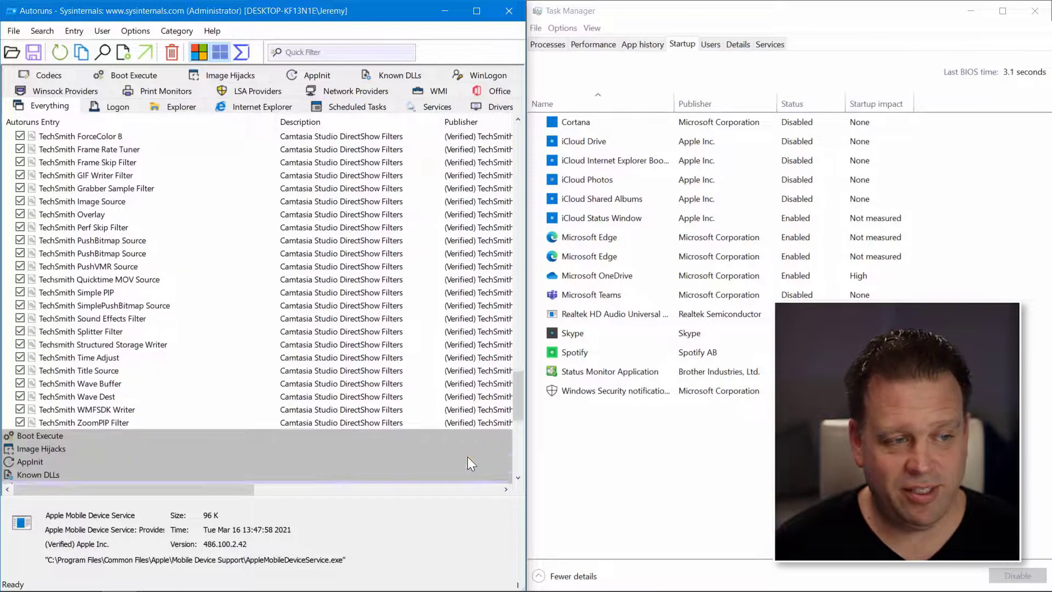
{"action": "scroll", "coordinate": [469, 459], "scroll_direction": "down", "scroll_amount": 7}
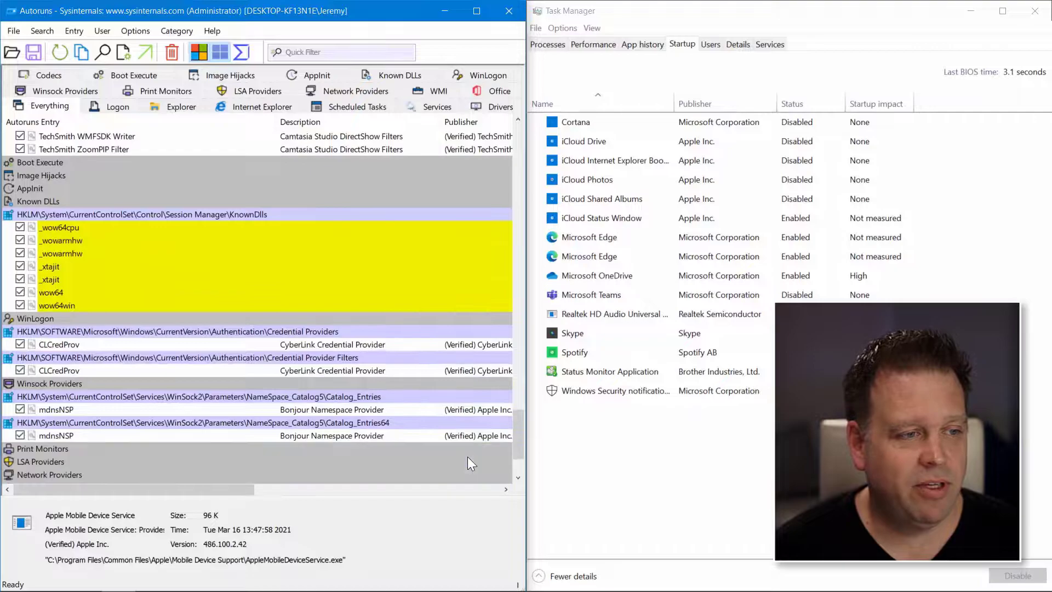
{"action": "scroll", "coordinate": [469, 459], "scroll_direction": "down", "scroll_amount": 1}
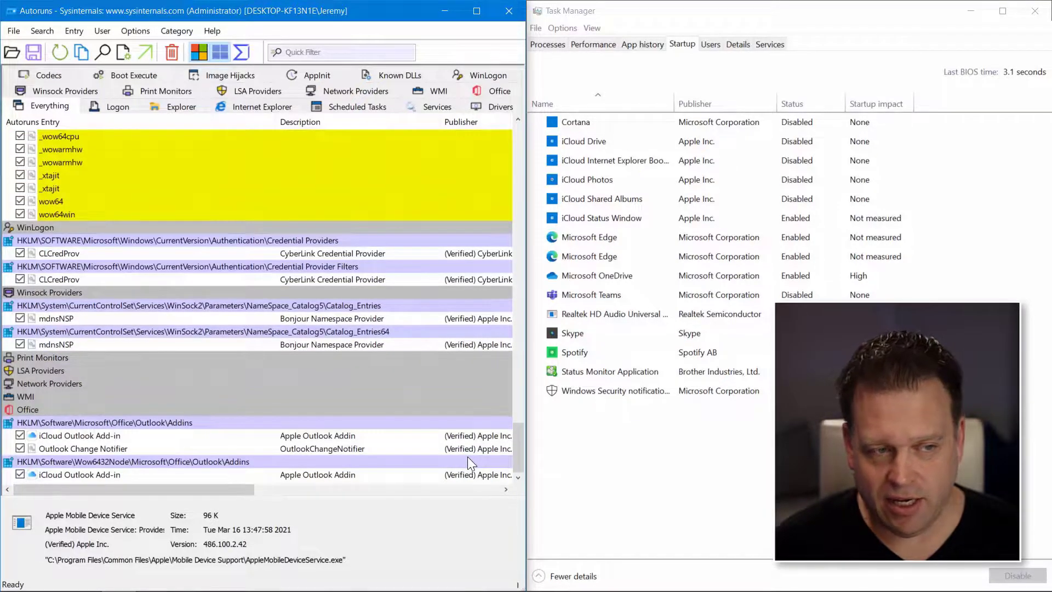
{"action": "left_click", "coordinate": [20, 435]}
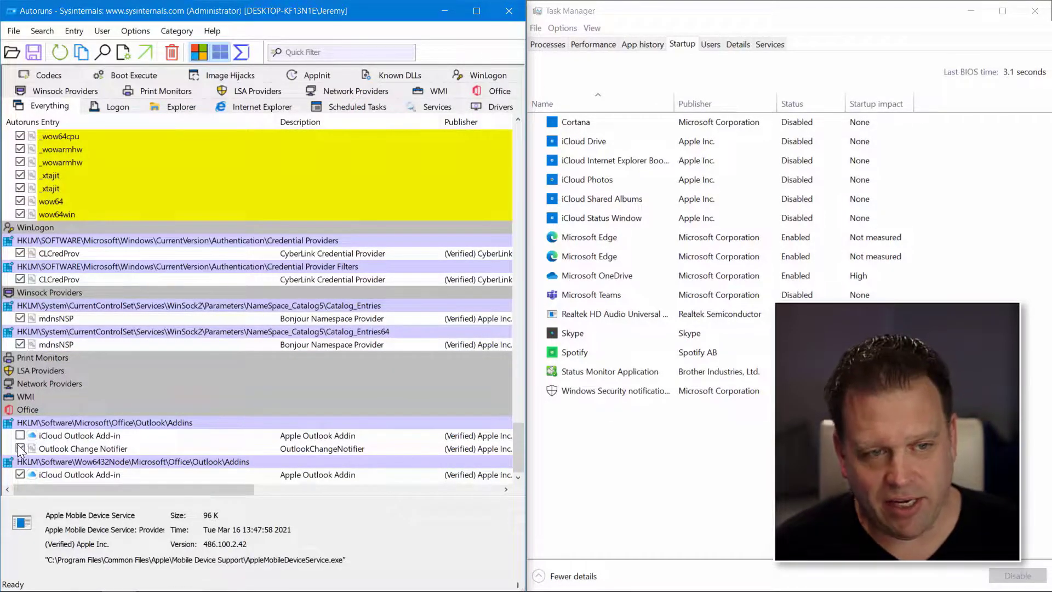
{"action": "left_click", "coordinate": [21, 448]}
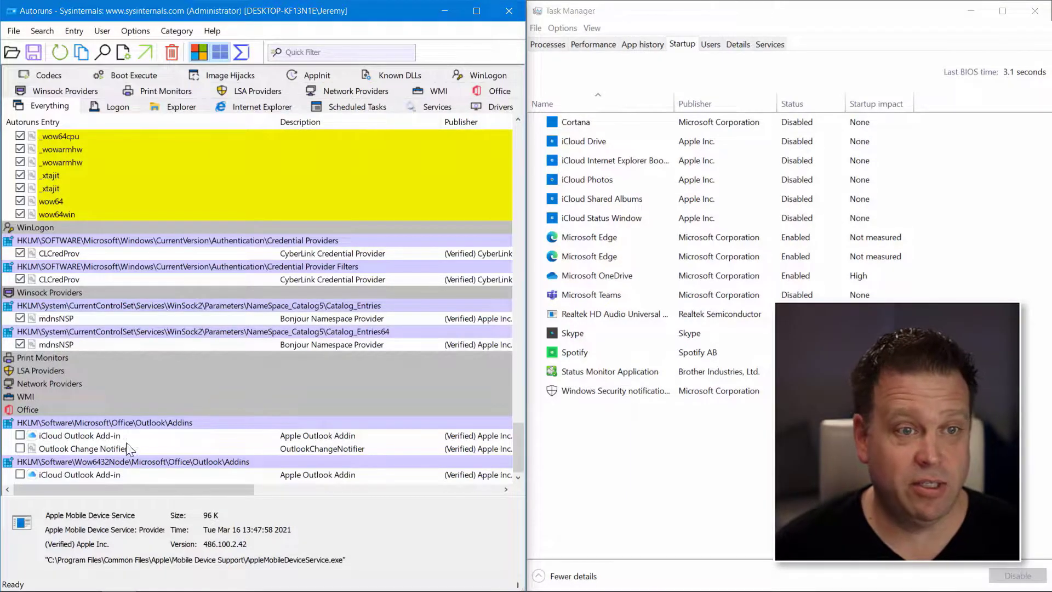
Disable the BrStsMon00 Status Monitor Application among the logon entries.
{"action": "left_click_drag", "start_coordinate": [517, 446], "coordinate": [521, 312]}
{"action": "left_click_drag", "start_coordinate": [564, 252], "coordinate": [531, 139]}
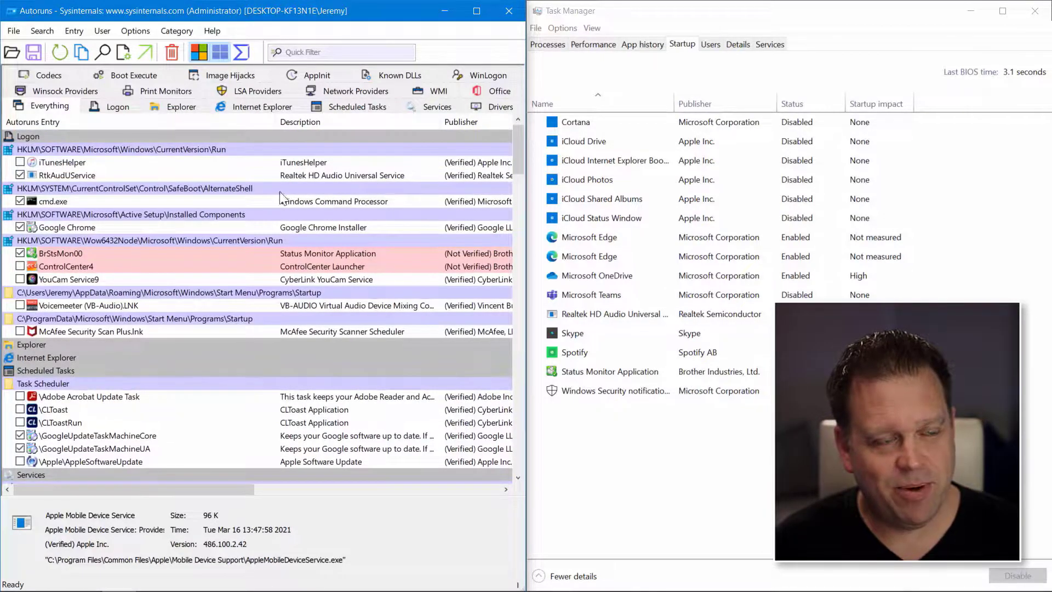
{"action": "left_click", "coordinate": [20, 253]}
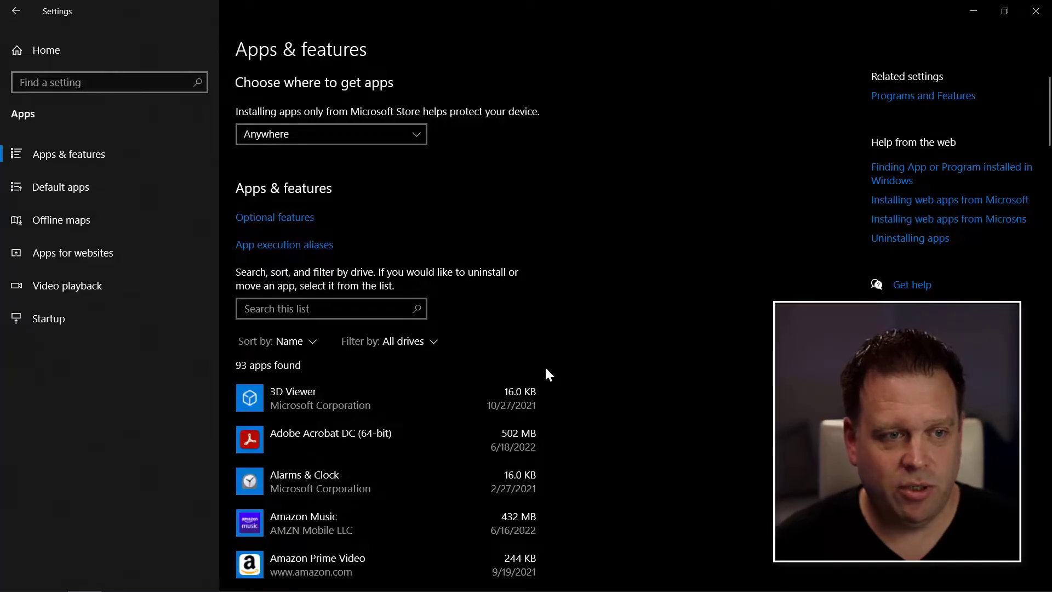
Switch to the Apps & features page of Windows Settings and start uninstalling Adobe Acrobat DC (64-bit).
{"action": "scroll", "coordinate": [546, 369], "scroll_direction": "down", "scroll_amount": 4}
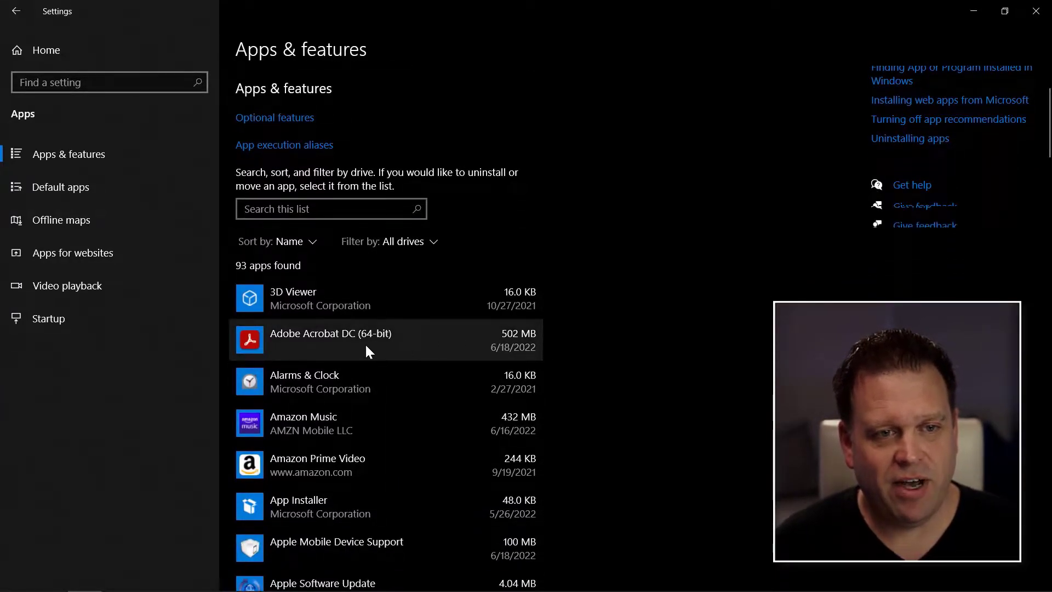
{"action": "left_click", "coordinate": [365, 347]}
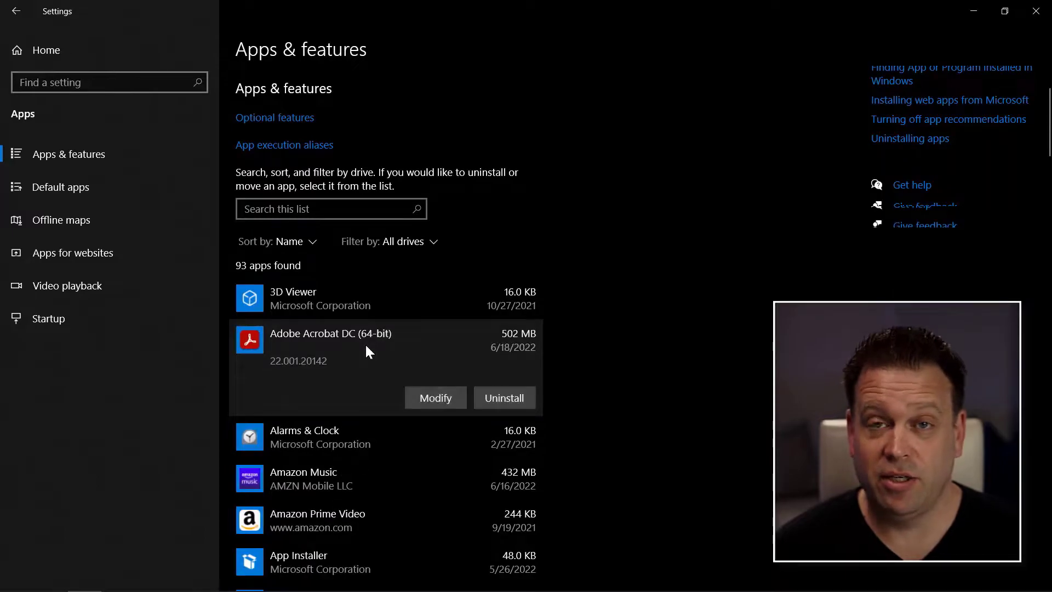
{"action": "left_click", "coordinate": [488, 399]}
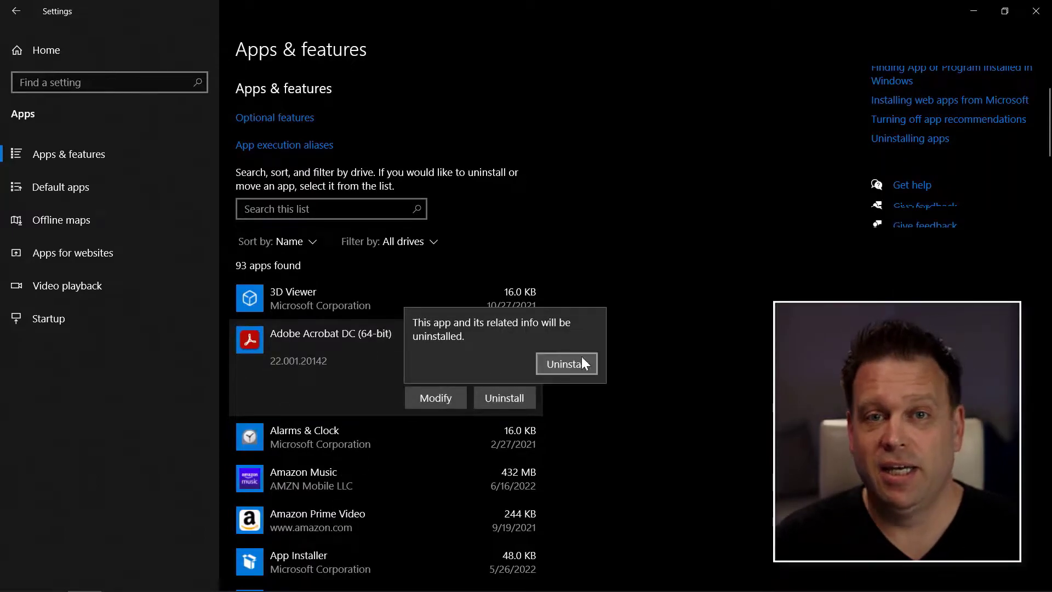